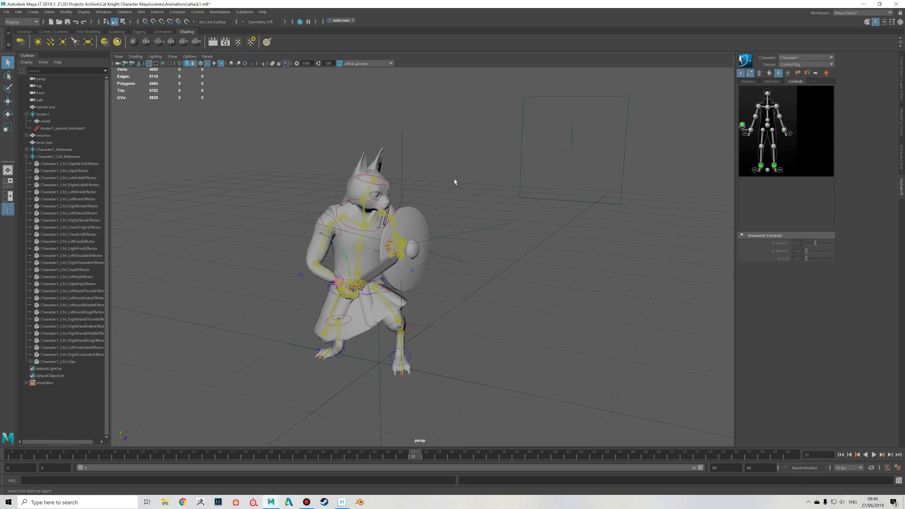
Play back the attack animation and examine the cat knight's motion from close up and from far away
scroll(469, 192, "up", 2)
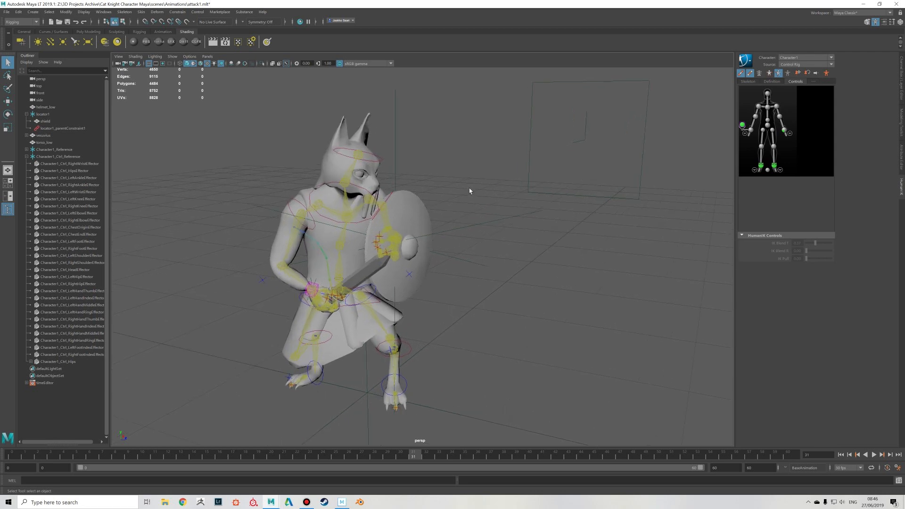
left_click_drag(469, 188, 466, 172, "alt")
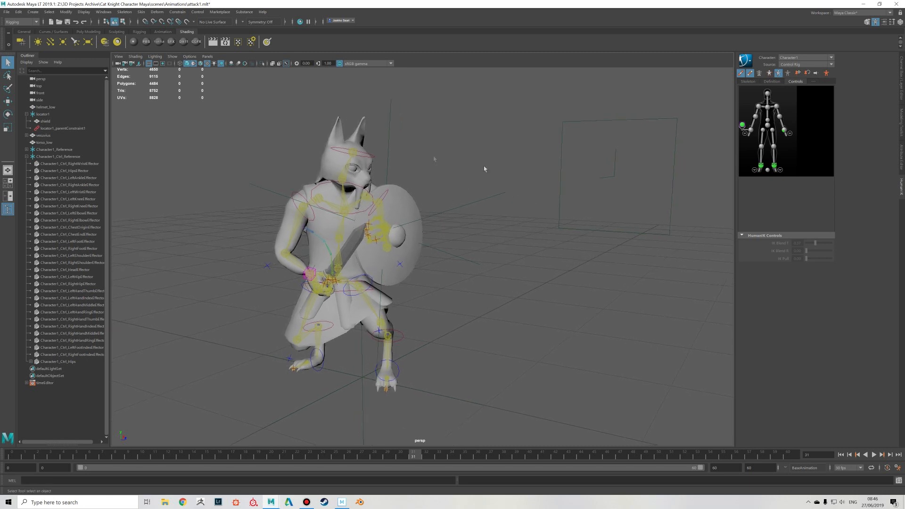
left_click(873, 454)
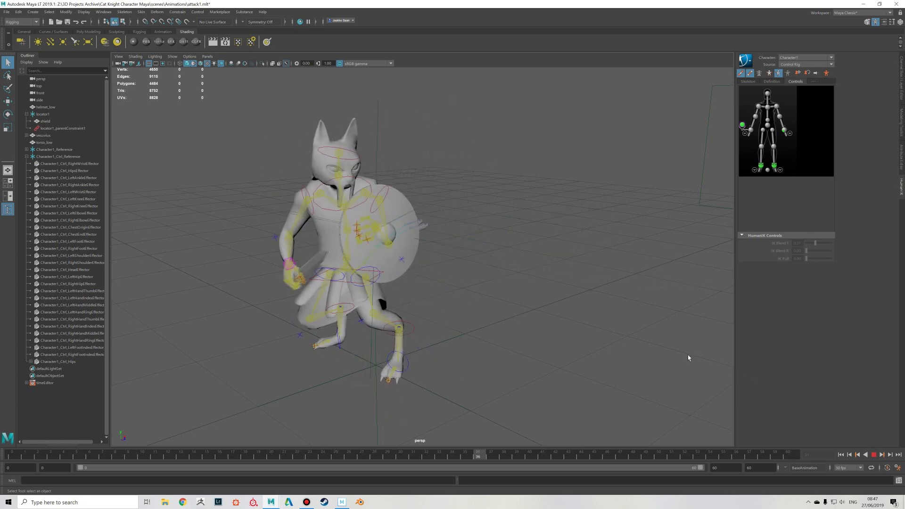
left_click(872, 455)
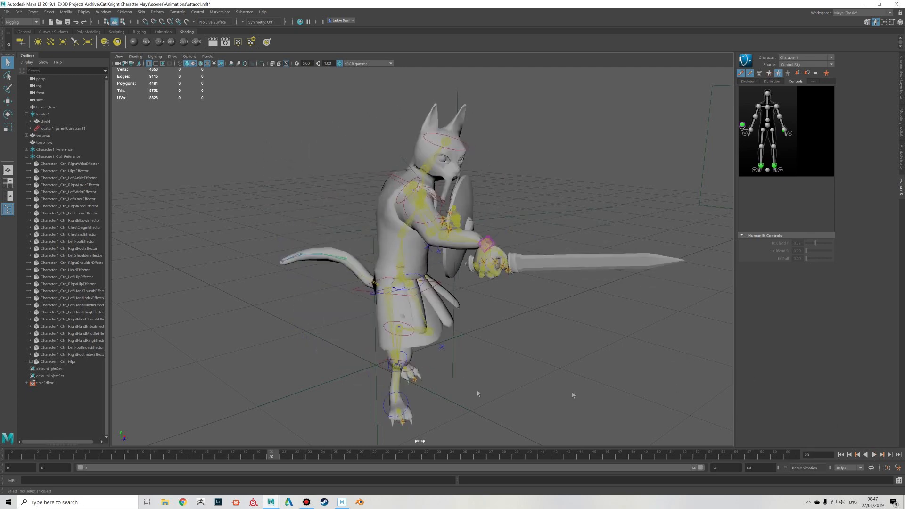
left_click_drag(274, 455, 27, 455)
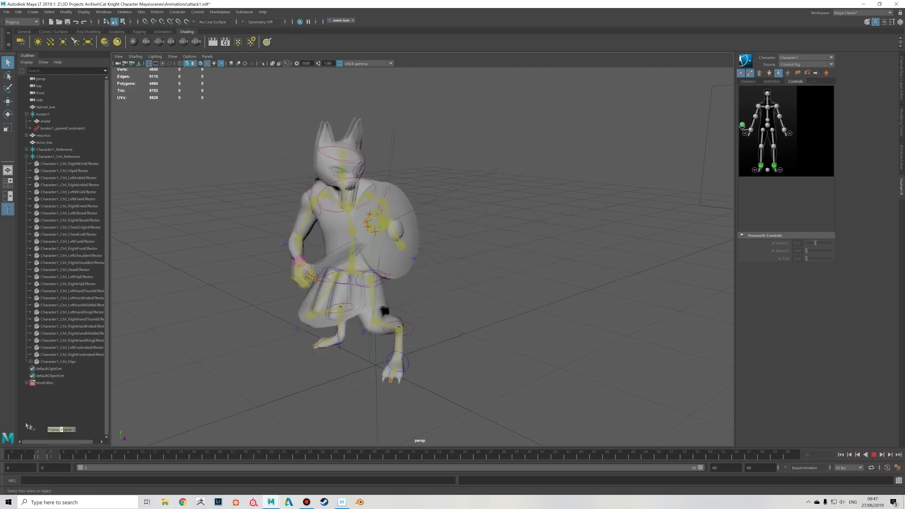
scroll(271, 331, "down", 10)
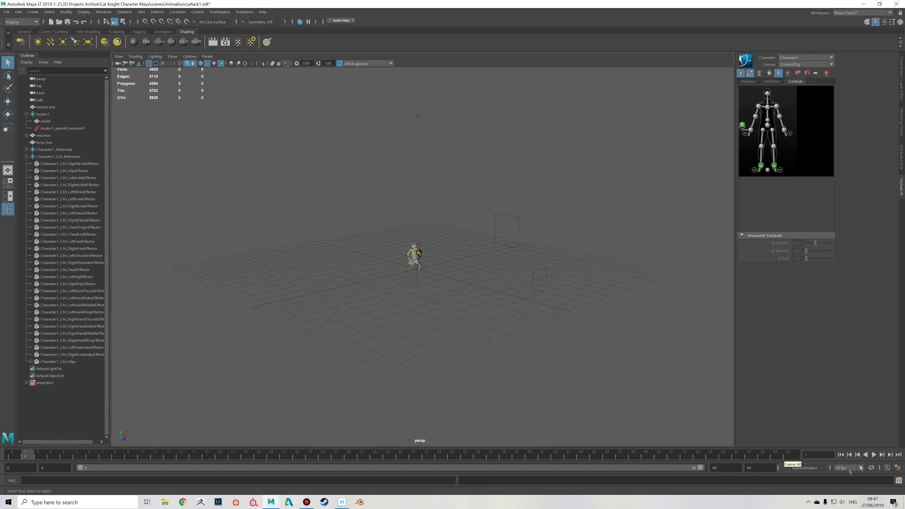
left_click(875, 455)
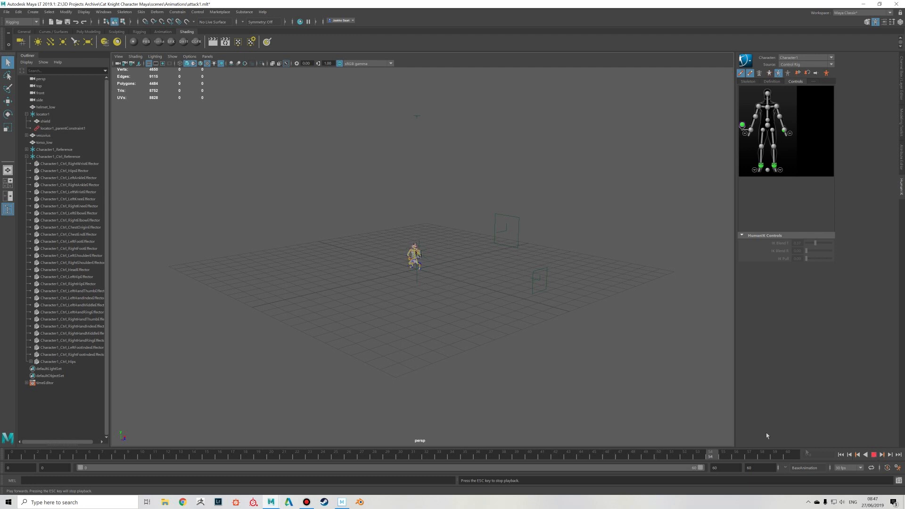
scroll(677, 378, "up", 10)
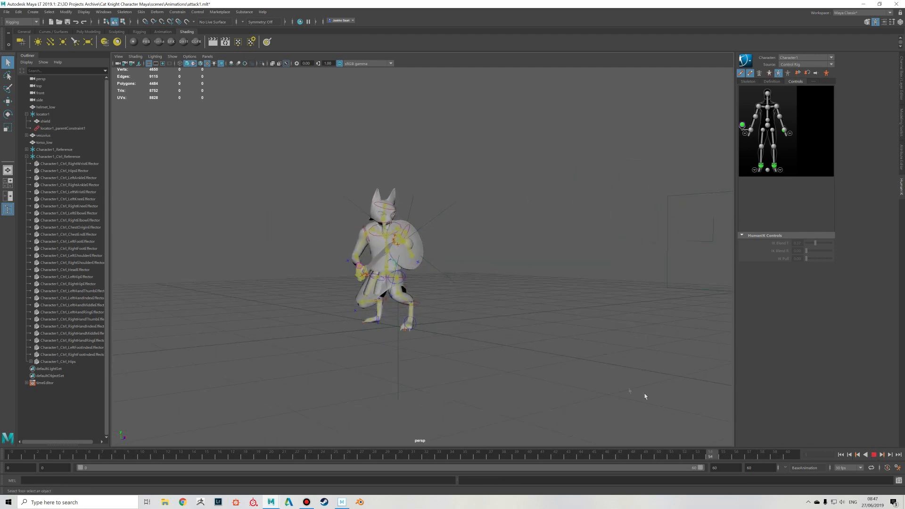
key("Escape")
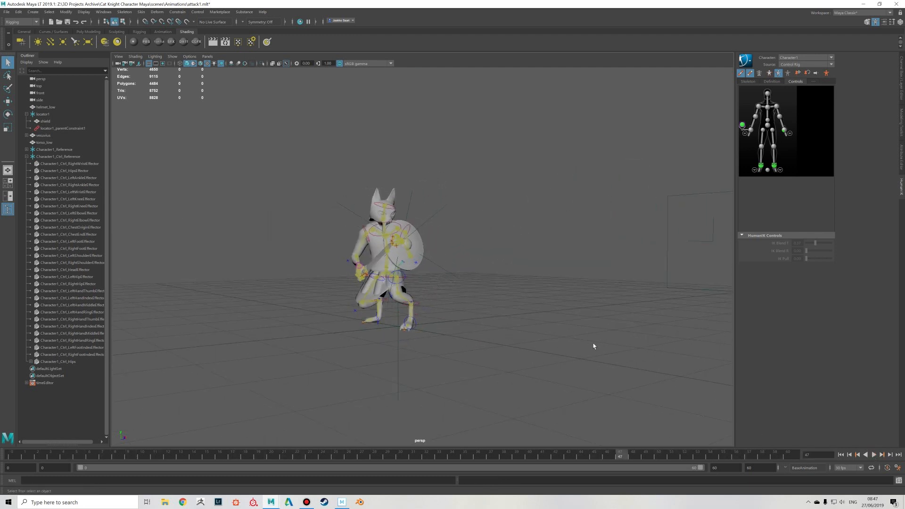
Scrub the timeline back to frame 0 and inspect the armed character's starting pose from several angles
scroll(500, 312, "up", 10)
mouse_move(528, 317)
left_mouse_down("alt")
mouse_move(509, 309)
mouse_move(520, 311)
left_mouse_up("alt")
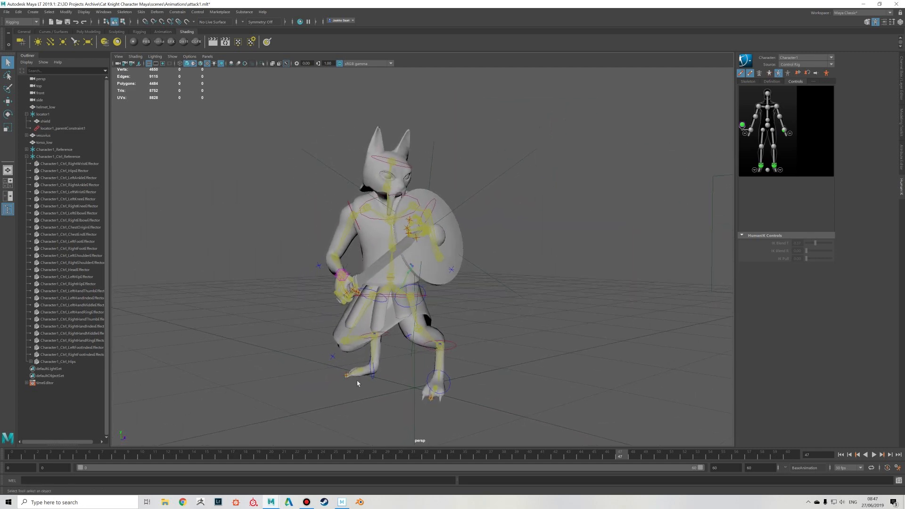
scroll(382, 375, "up", 6)
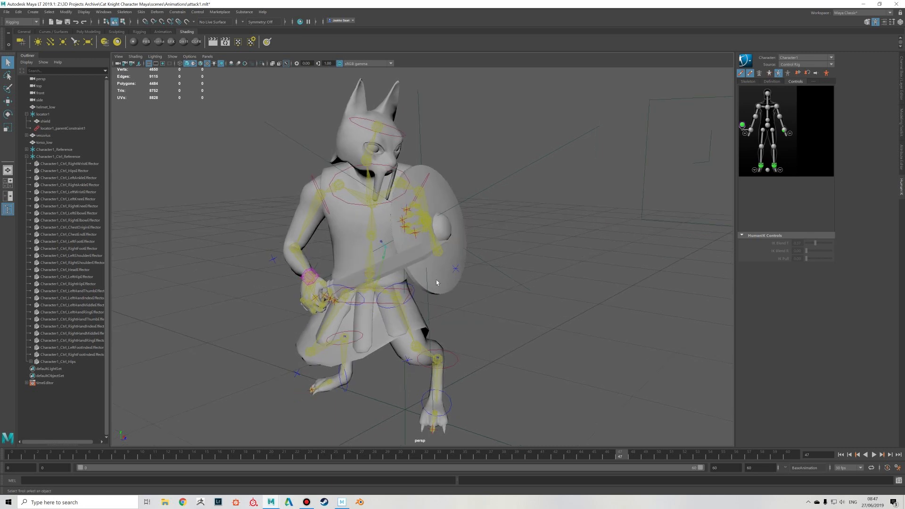
left_click_drag(436, 281, 476, 278, "alt")
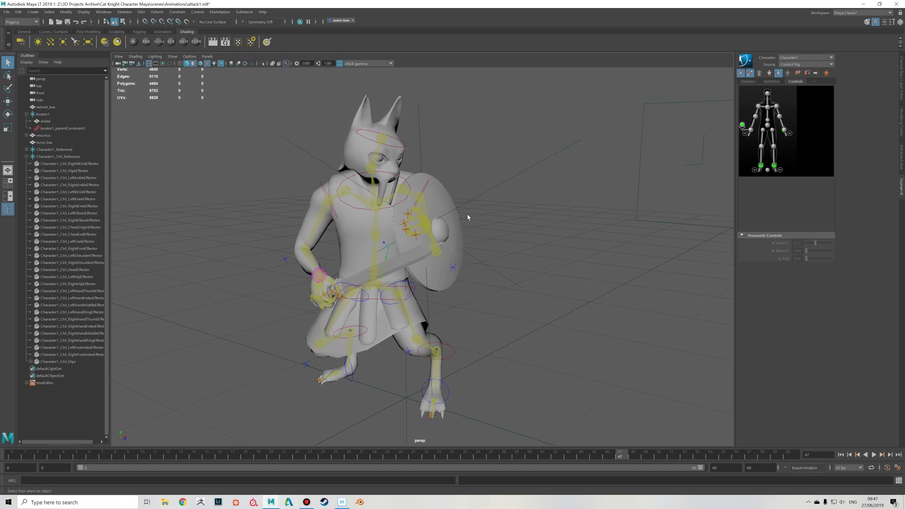
left_click_drag(395, 455, 1, 421)
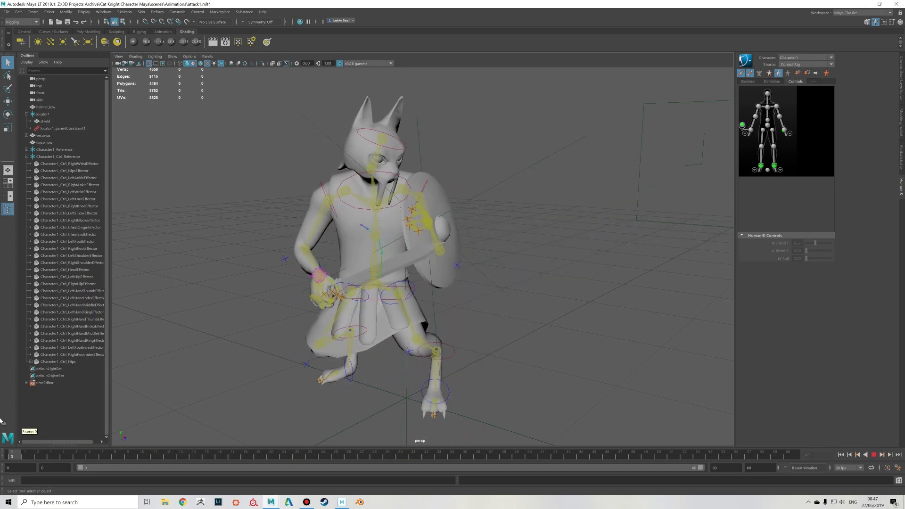
left_click_drag(505, 314, 456, 294, "alt")
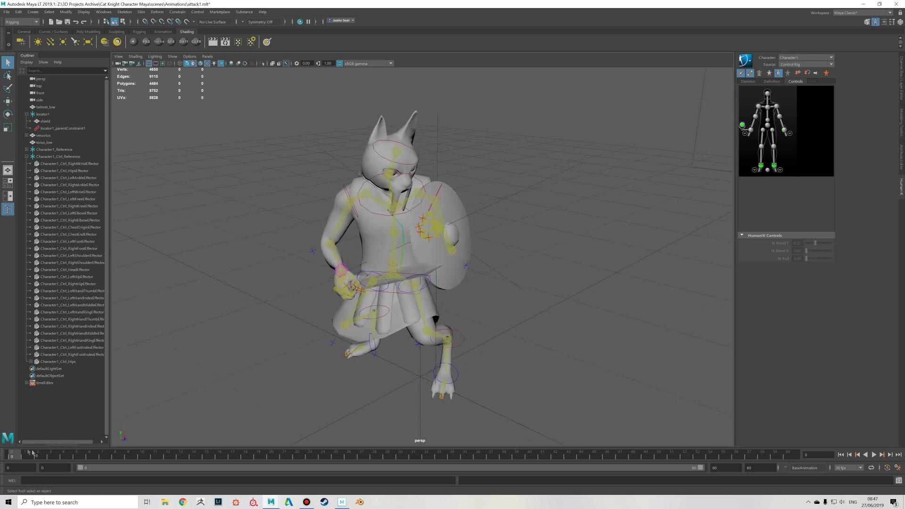
mouse_move(26, 458)
left_mouse_down()
mouse_move(165, 457)
mouse_move(180, 468)
mouse_move(11, 458)
left_mouse_up()
left_click_drag(531, 171, 527, 197, "alt")
scroll(489, 179, "up", 1)
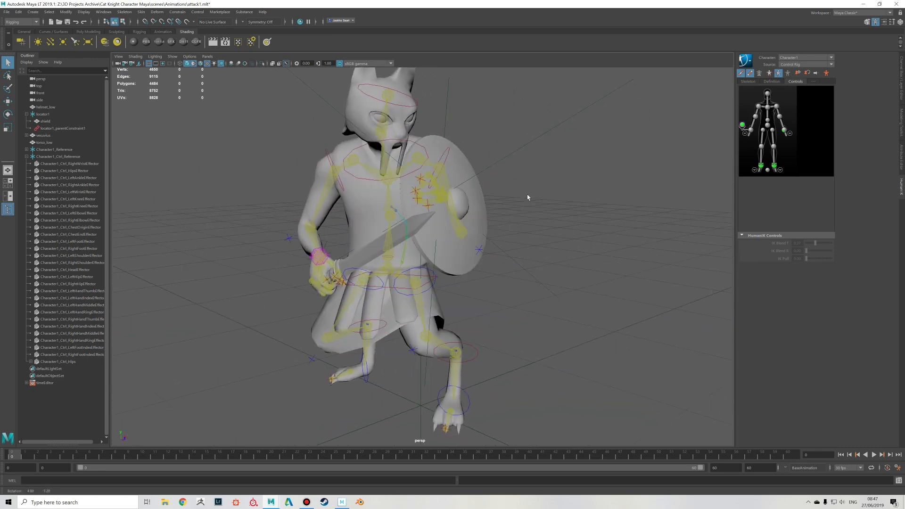
middle_click_drag(521, 259, 539, 248, "alt")
scroll(539, 248, "down", 1)
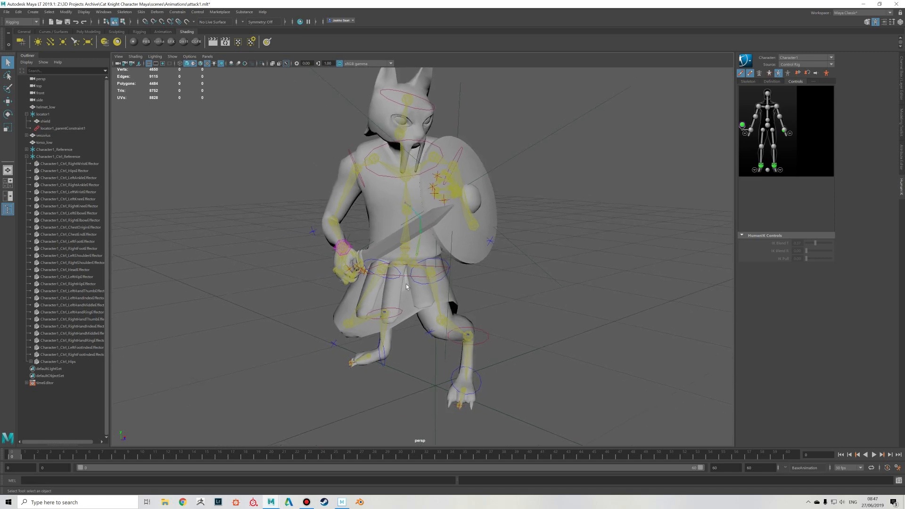
Select the hips effector on the control rig and examine the lower body around it
left_click(407, 286)
left_click_drag(553, 275, 498, 260, "alt")
middle_click_drag(499, 259, 487, 271, "alt")
scroll(498, 258, "down", 3)
scroll(488, 270, "up", 3)
mouse_move(489, 270)
left_mouse_down("alt")
mouse_move(529, 250)
mouse_move(452, 277)
mouse_move(485, 247)
mouse_move(476, 264)
left_mouse_up("alt")
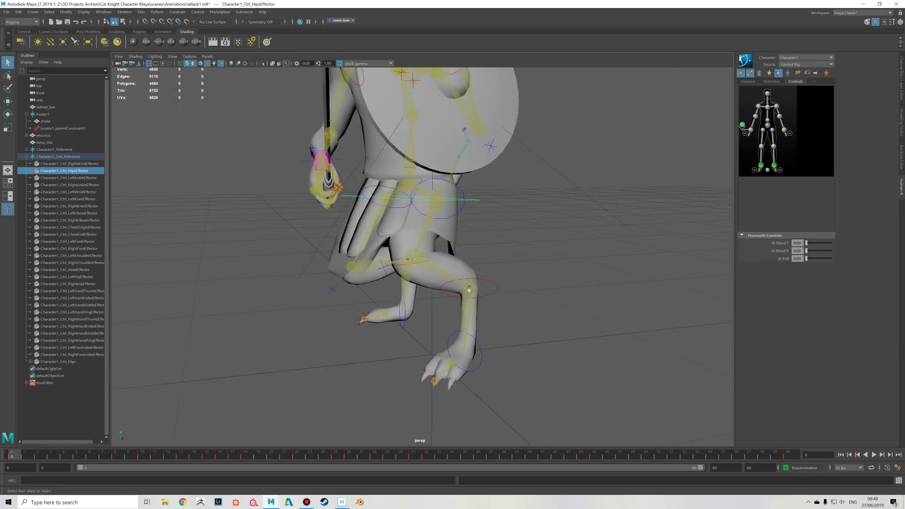
Activate the Move tool and select the left foot effector, followed by the left foot's joint control
left_click(472, 287)
left_click_drag(510, 299, 486, 277)
mouse_move(485, 278)
left_mouse_down("alt")
mouse_move(519, 289)
mouse_move(508, 277)
mouse_move(480, 286)
left_mouse_up("alt")
key("w")
left_click_drag(523, 307, 430, 354, "alt")
left_click_drag(443, 356, 515, 293, "alt")
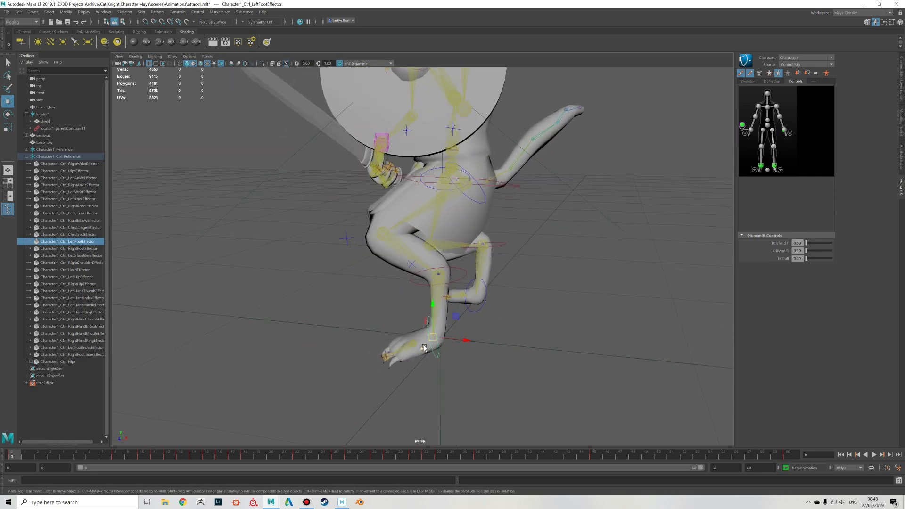
left_click(439, 298)
left_click(439, 296)
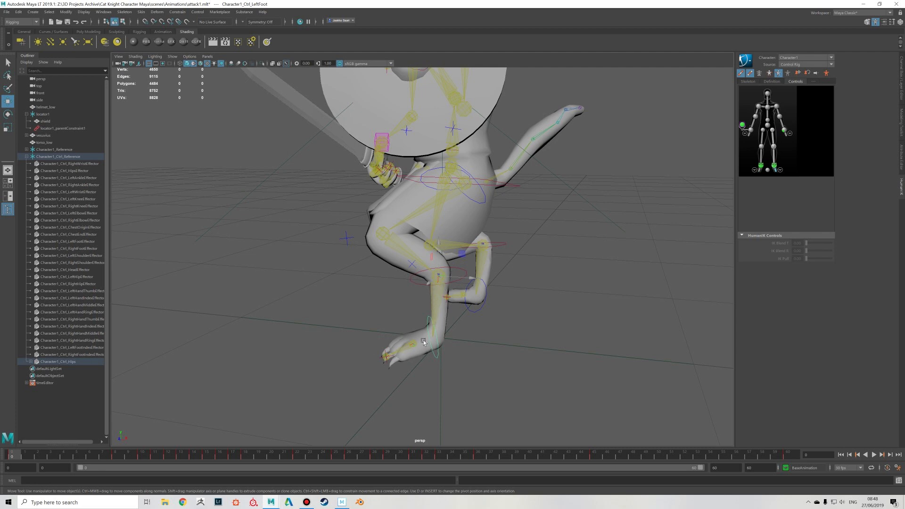
Play and scrub the animation to check the left leg's motion, stopping at frame 2
key("alt+v")
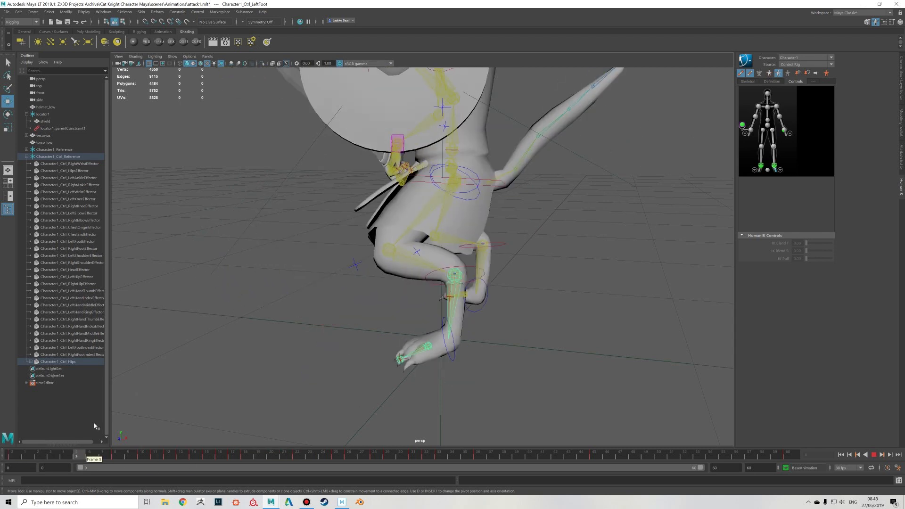
key("alt+v")
left_click_drag(329, 366, 379, 358, "alt")
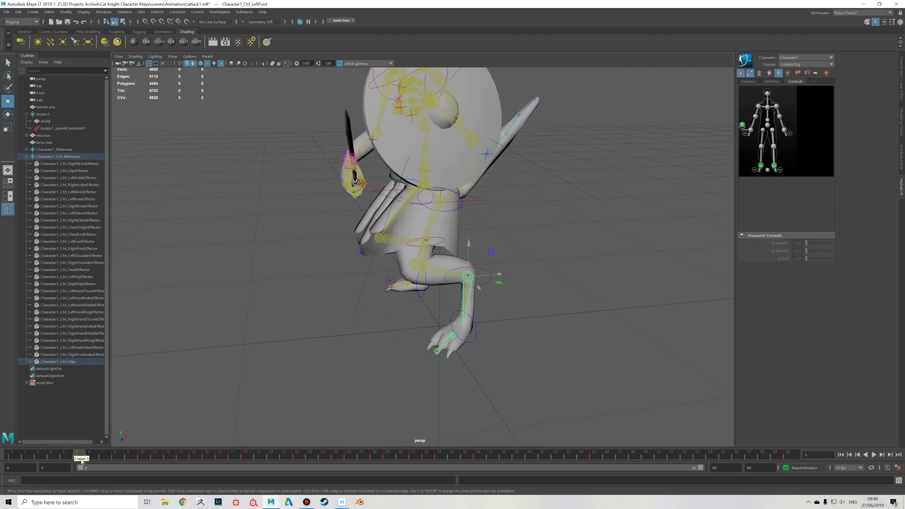
key("alt+v")
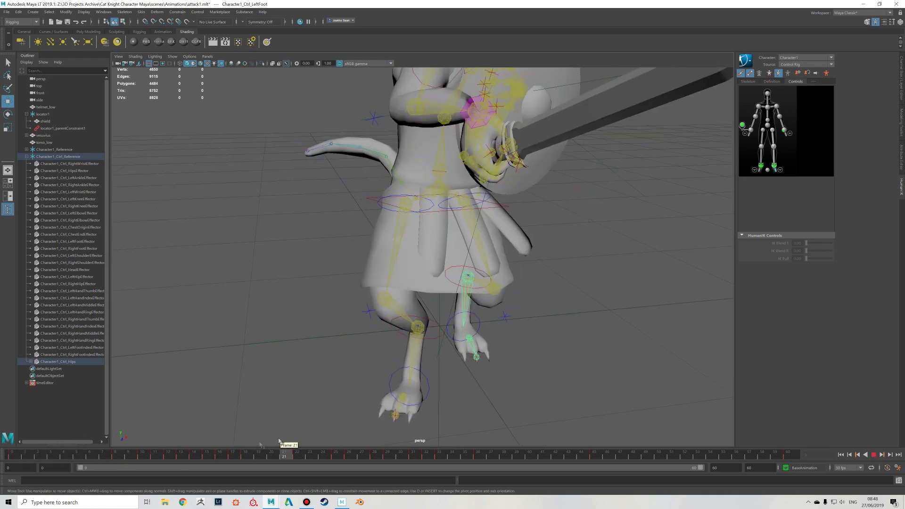
left_click_drag(11, 449, 11, 449)
left_click_drag(393, 354, 438, 351, "alt")
mouse_move(36, 451)
left_mouse_down()
mouse_move(239, 450)
mouse_move(37, 450)
left_mouse_up()
left_click_drag(481, 363, 404, 249, "alt")
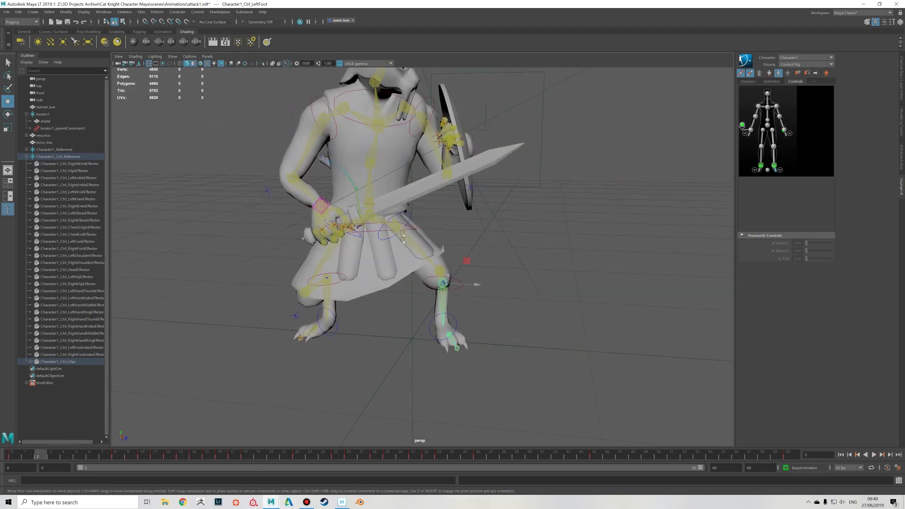
At frame 2, raise the hips effector slightly and shift the head effector backward and down
left_click(412, 231)
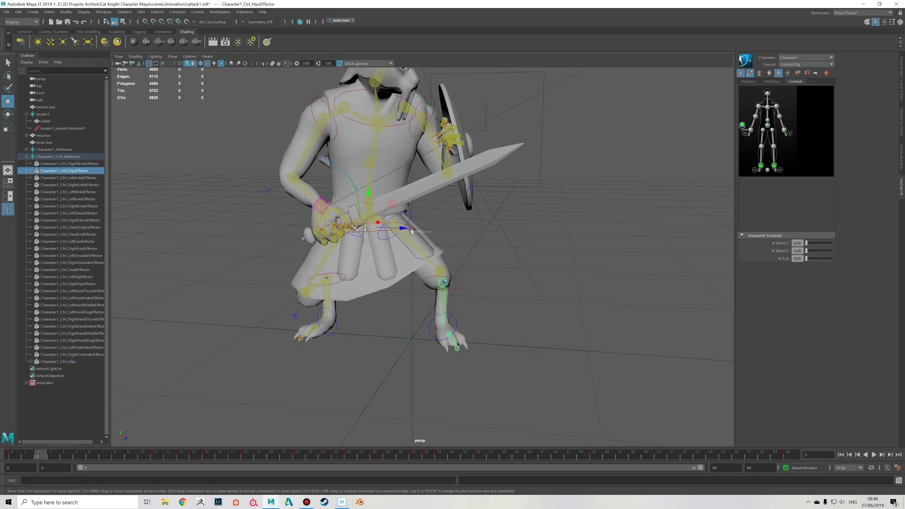
left_click_drag(369, 228, 368, 224)
middle_click_drag(411, 202, 410, 238, "alt")
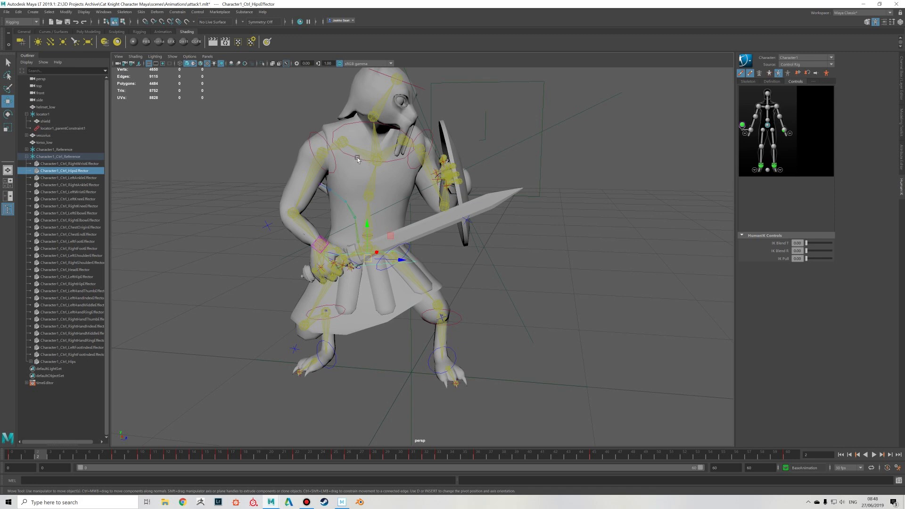
left_click(357, 158)
left_click_drag(373, 141, 373, 140)
left_click(766, 93)
scroll(427, 127, "up", 2)
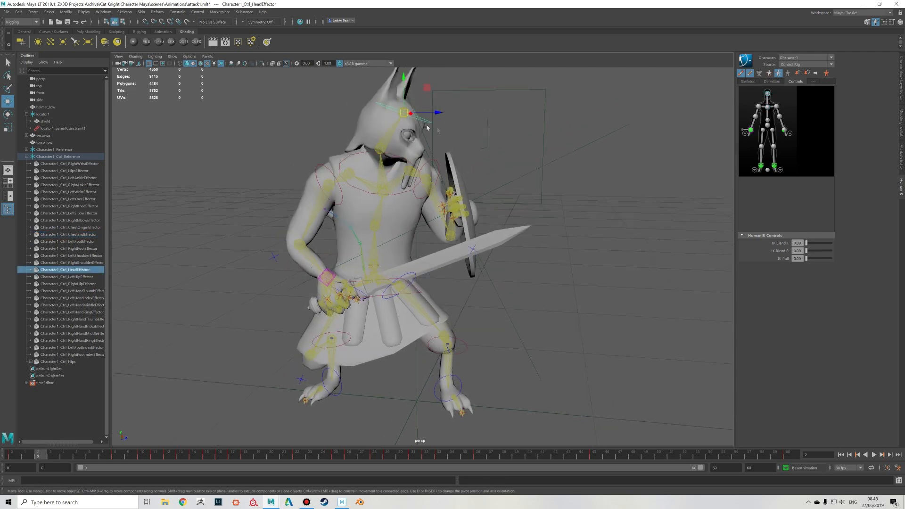
left_click_drag(412, 116, 395, 125)
Scrub to frame 4, deselect the head control and view the character from the front
left_click_drag(543, 212, 517, 244, "alt")
left_click_drag(168, 455, 64, 464)
left_click_drag(546, 346, 385, 298, "alt")
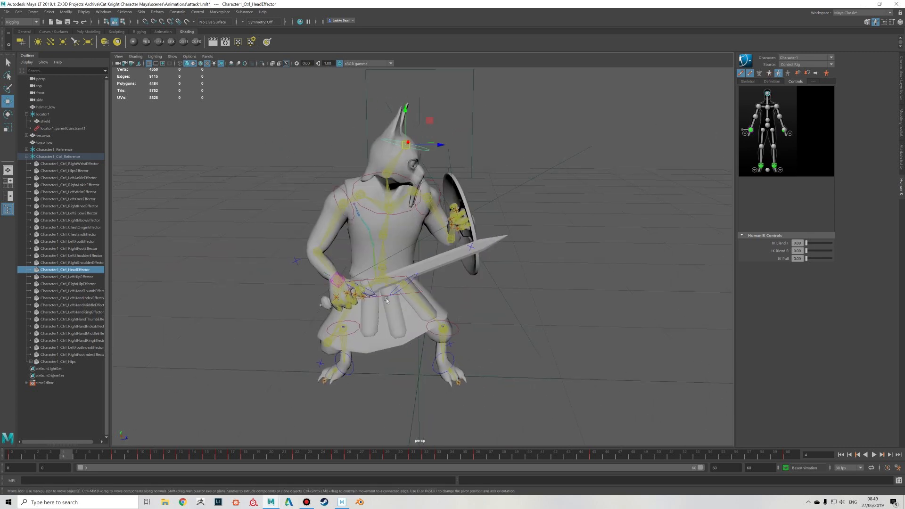
left_click(402, 231)
left_click_drag(574, 301, 442, 324, "alt")
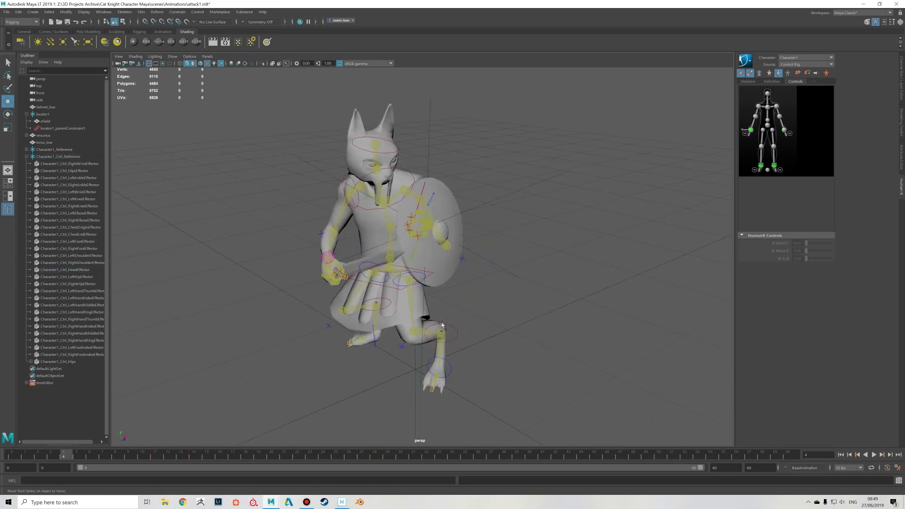
With the Rigging menu set active, select the torso_low mesh and open the Paint Skin Weights tool settings
left_click(21, 22)
left_click(20, 38)
key("q")
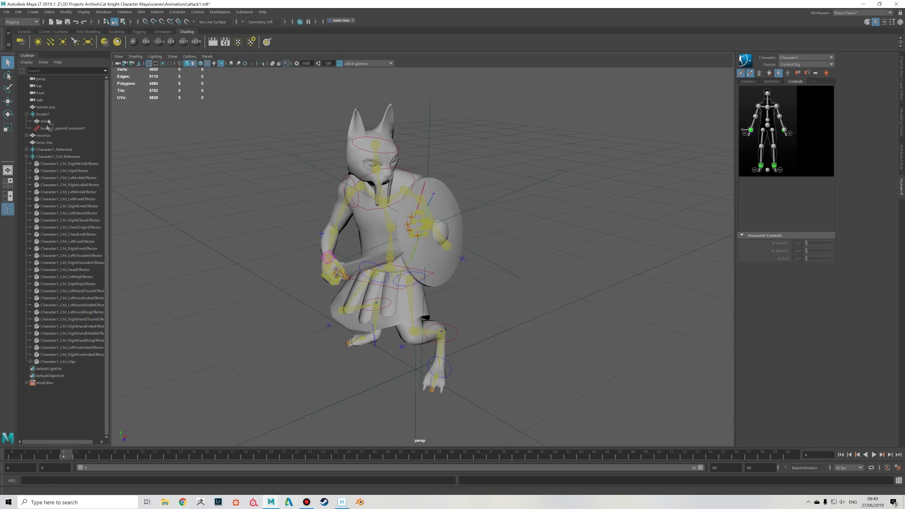
left_click(47, 108)
left_click(46, 135)
left_click(43, 142)
mouse_move(366, 210)
right_mouse_down()
mouse_move(337, 201)
mouse_move(361, 209)
right_mouse_up()
left_click(370, 227)
left_click(43, 143)
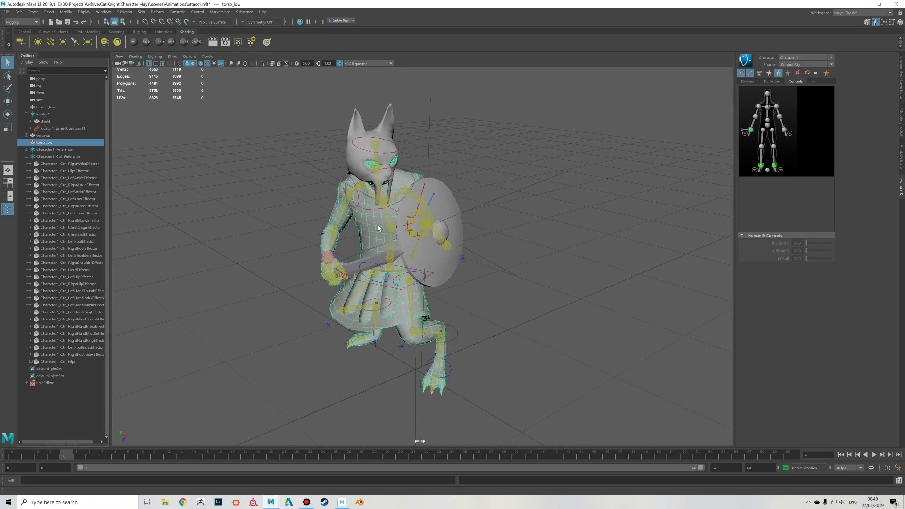
mouse_move(380, 222)
right_mouse_down()
mouse_move(349, 210)
mouse_move(357, 209)
right_mouse_up()
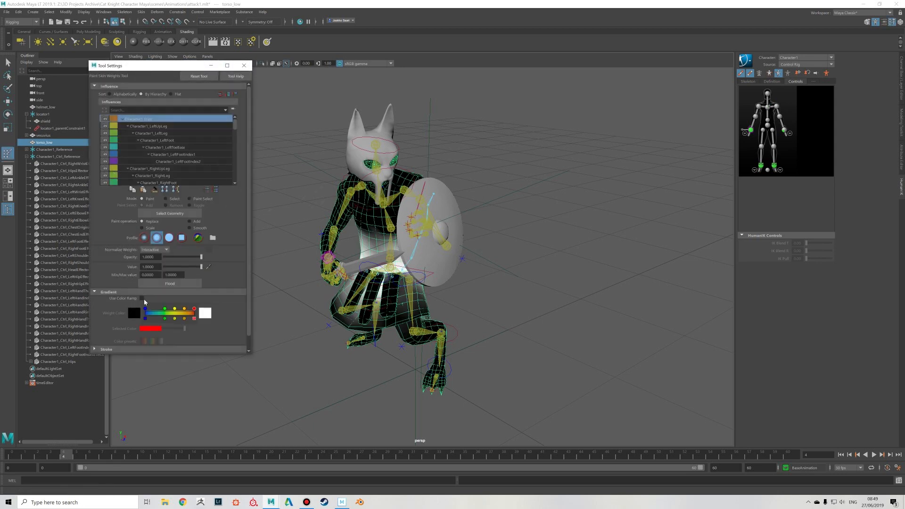
Enable the weight color ramp and display the torso mesh's influences for Character1_RightToeBase and Character1_RightLeg
left_click(142, 298)
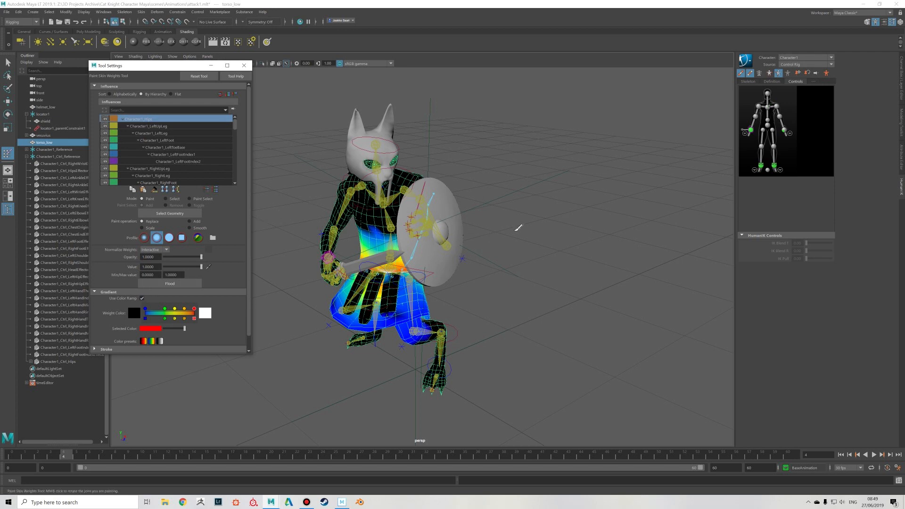
scroll(518, 228, "up", 5)
mouse_move(519, 228)
left_mouse_down("alt")
mouse_move(545, 238)
mouse_move(471, 203)
left_mouse_up("alt")
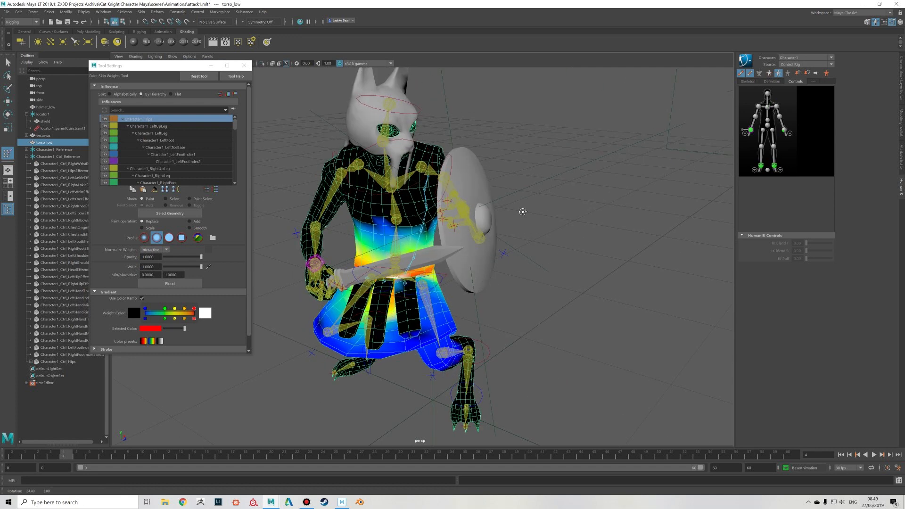
mouse_move(234, 125)
left_mouse_down()
mouse_move(227, 188)
mouse_move(238, 133)
left_mouse_up()
left_click(170, 141)
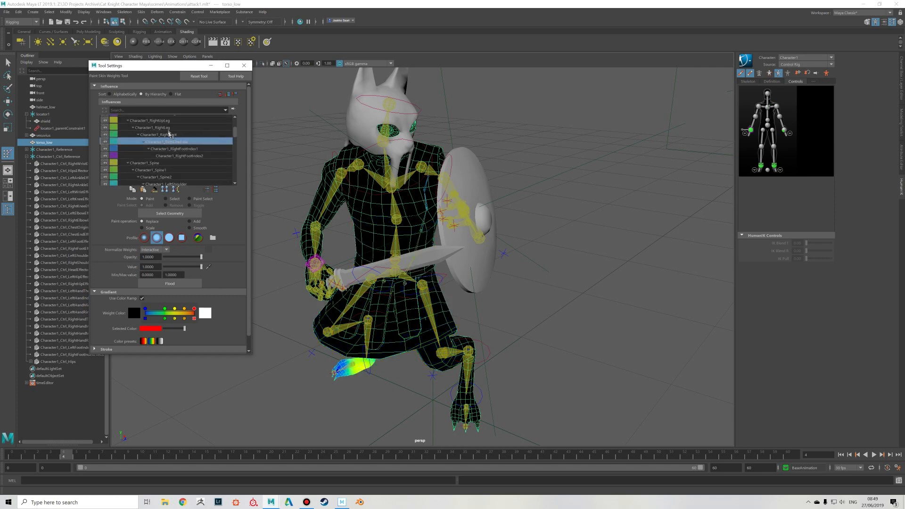
left_click(169, 128)
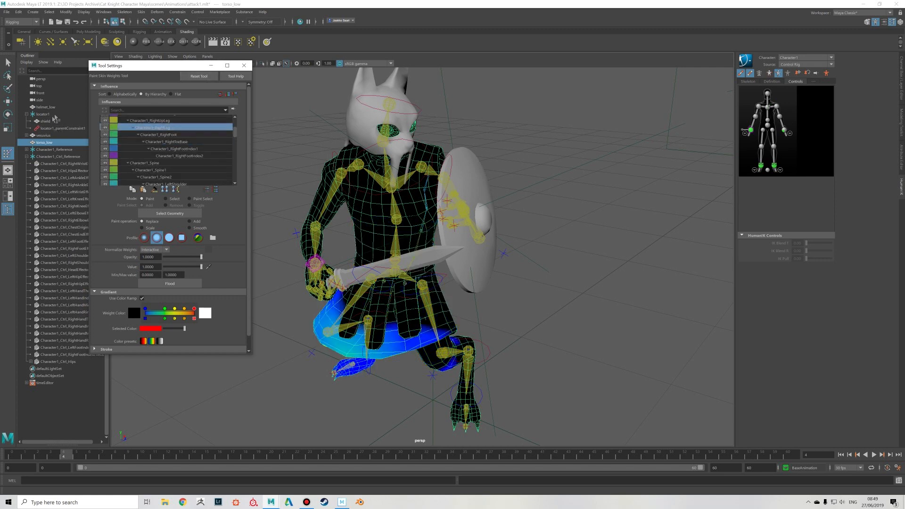
Switch skin weight painting to the helmet_low mesh and display its influences for Character1_Neck and Character1_Head
left_click(44, 107)
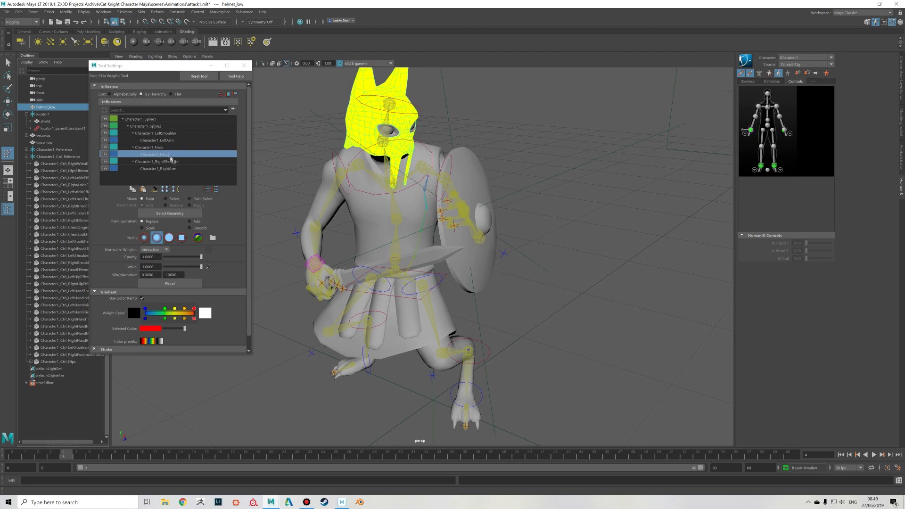
left_click(167, 148)
left_click(168, 156)
left_click_drag(469, 133, 420, 148, "alt")
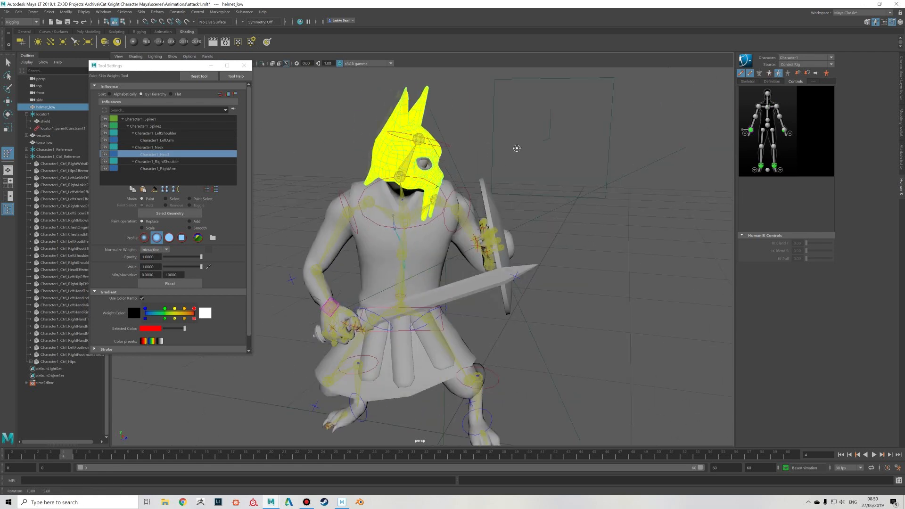
Leave the Paint Skin Weights tool, close its settings and deselect the helmet mesh
left_click(243, 66)
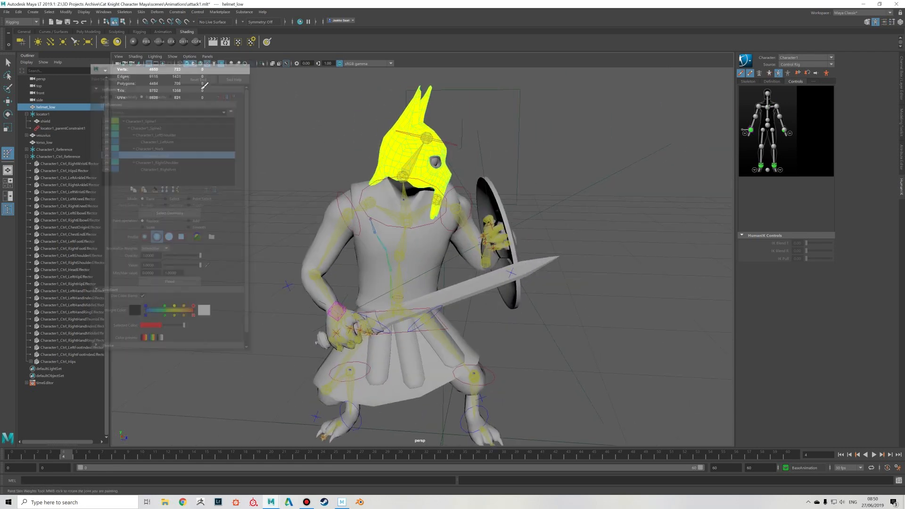
left_click(8, 63)
left_click(272, 160)
left_click_drag(272, 161, 300, 165, "alt")
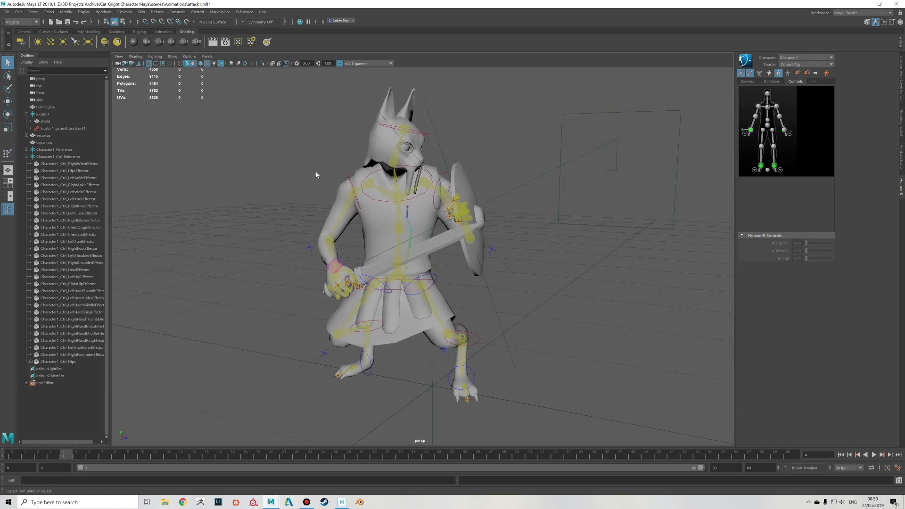
middle_click_drag(316, 175, 292, 200, "alt")
left_click_drag(293, 200, 323, 202, "alt")
Return to frame 0 and run through the attack animation, examining the character's pose from several angles
left_click_drag(62, 455, 14, 455)
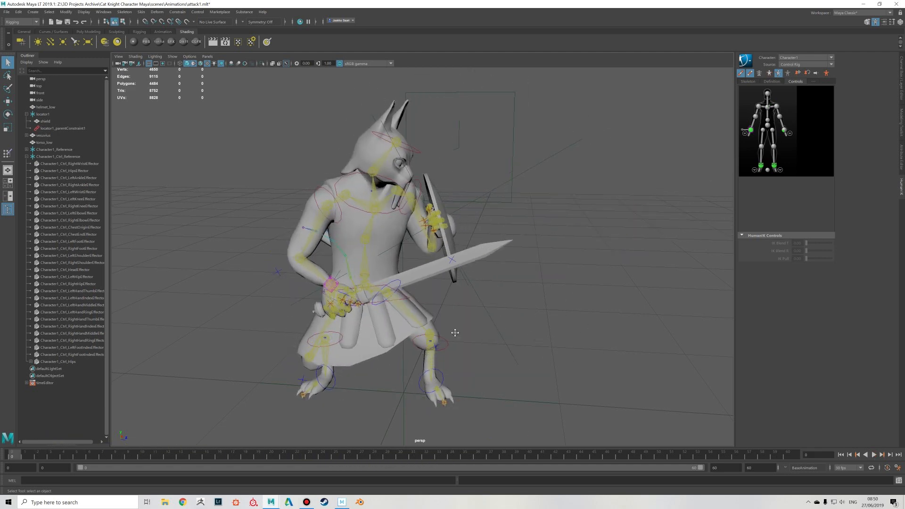
left_click_drag(454, 333, 449, 329, "alt")
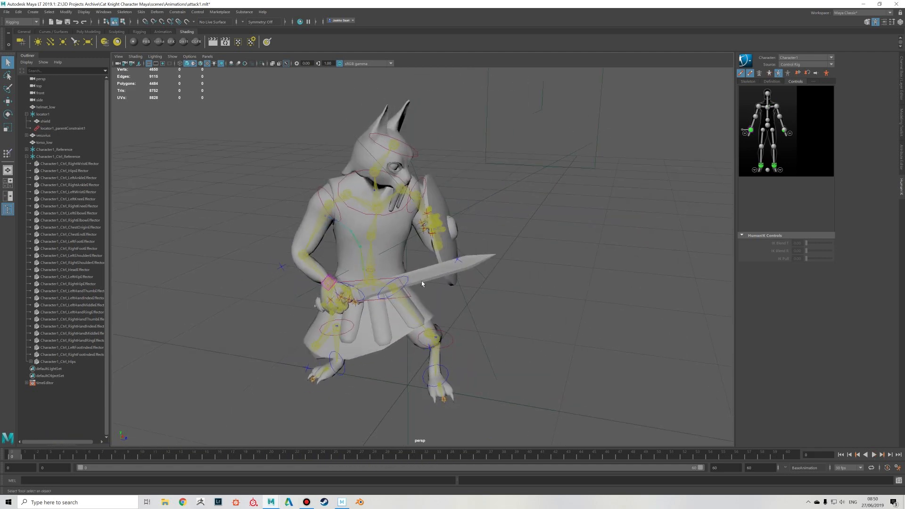
mouse_move(206, 458)
left_mouse_down()
mouse_move(398, 464)
mouse_move(275, 476)
mouse_move(220, 469)
left_mouse_up()
mouse_move(330, 395)
left_mouse_down("alt")
mouse_move(269, 389)
mouse_move(414, 386)
mouse_move(343, 395)
left_mouse_up("alt")
left_click_drag(221, 459, 60, 456)
key("alt+v")
left_click_drag(243, 338, 315, 326, "alt")
Select the sword mesh with the Move tool at frame 8 and examine how the right hand grips it
left_click(333, 297)
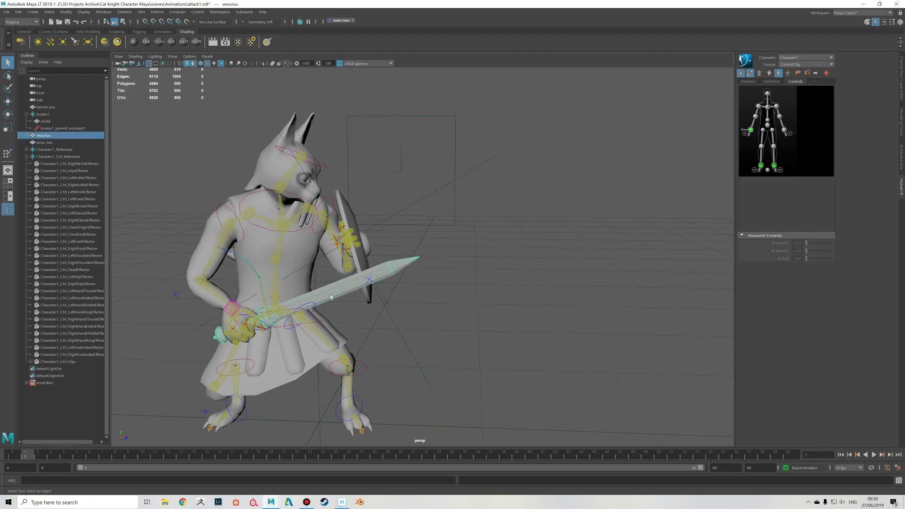
left_click_drag(85, 451, 114, 453)
key("w")
mouse_move(219, 325)
left_mouse_down()
mouse_move(268, 301)
mouse_move(212, 318)
mouse_move(214, 309)
mouse_move(250, 304)
mouse_move(230, 327)
left_mouse_up()
left_click_drag(360, 311, 266, 372, "alt")
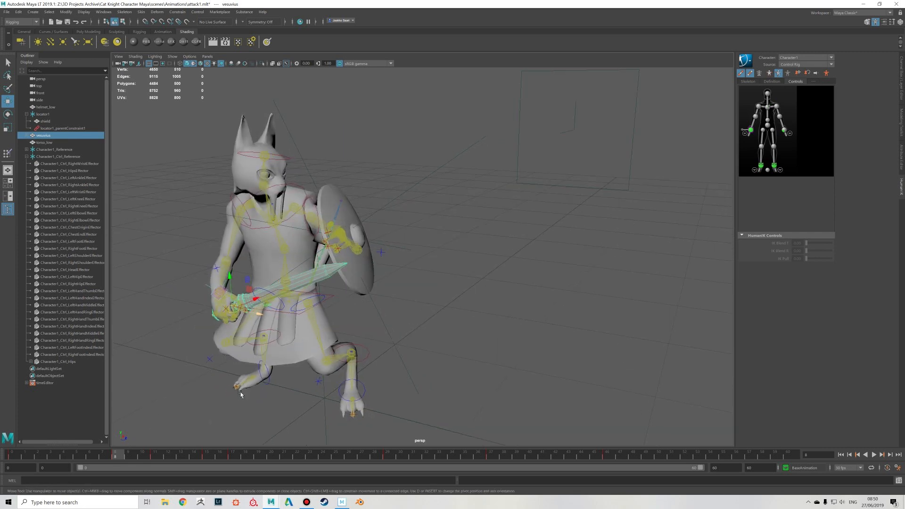
middle_click_drag(247, 368, 256, 366, "alt")
left_click_drag(256, 367, 276, 367, "alt")
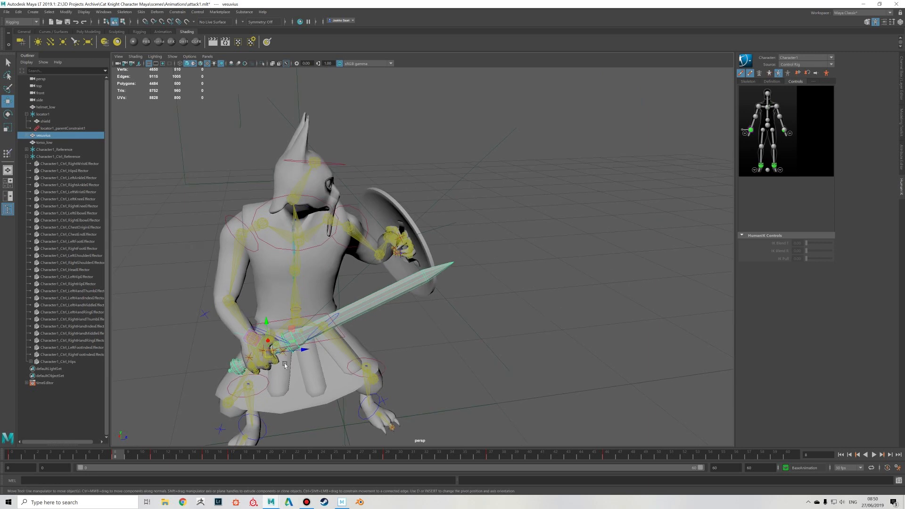
At frame 26, try moving the sword together with the hand, and undo the move
key("alt+v")
left_click(345, 454)
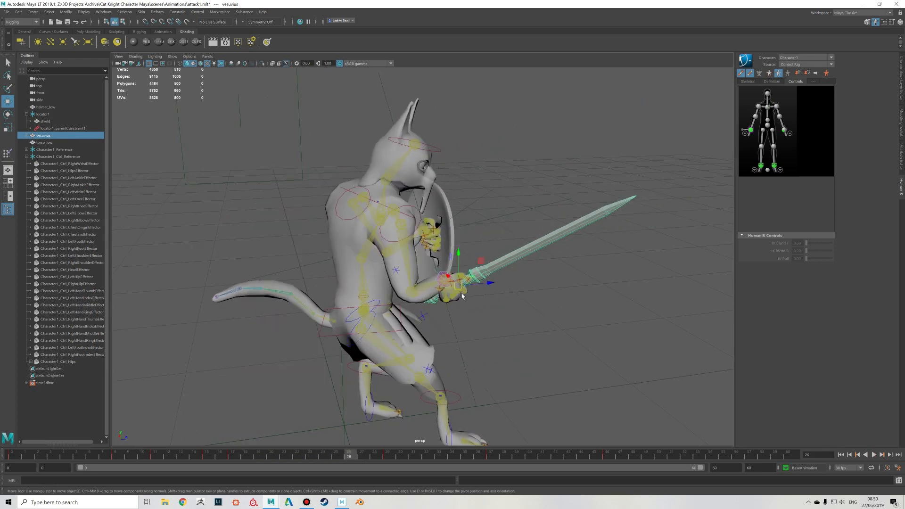
left_click_drag(461, 286, 491, 315)
key("ctrl+z")
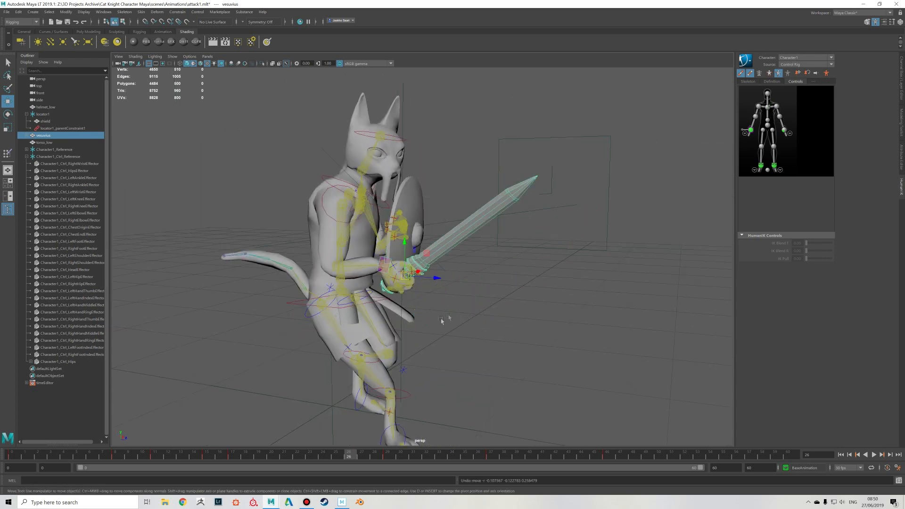
Scrub back to frame 0 and examine the sword and right hand up close
left_click_drag(436, 325, 475, 305, "alt")
left_click_drag(351, 455, 18, 428)
left_click_drag(409, 309, 467, 304, "alt")
scroll(443, 304, "up", 2)
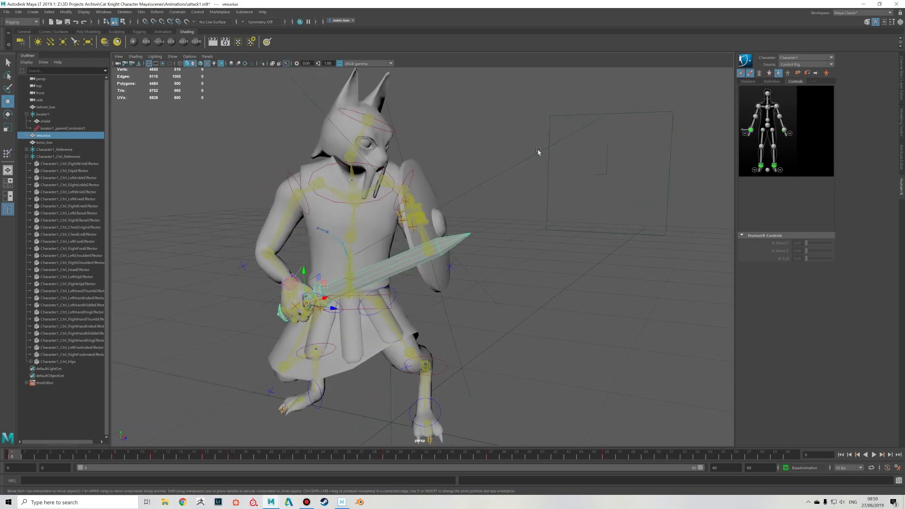
left_click_drag(515, 169, 501, 170, "alt")
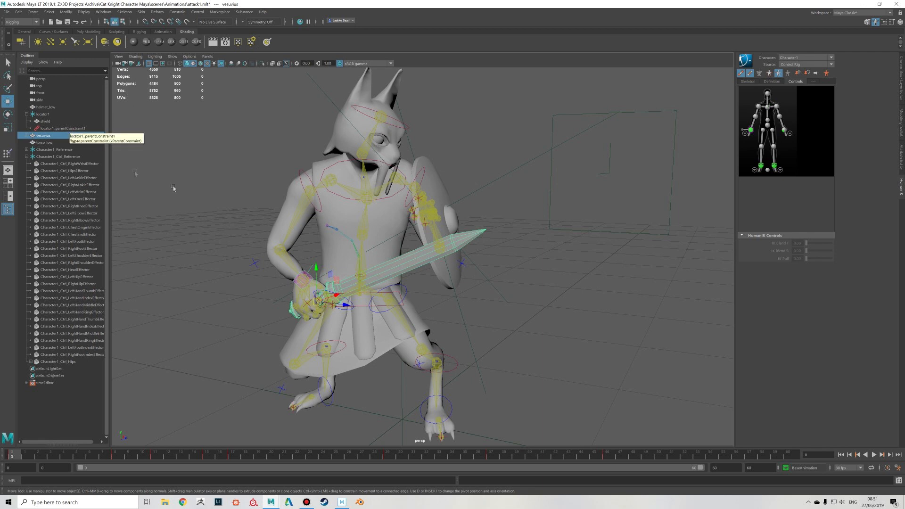
left_click_drag(219, 232, 263, 229, "alt")
scroll(252, 222, "up", 3)
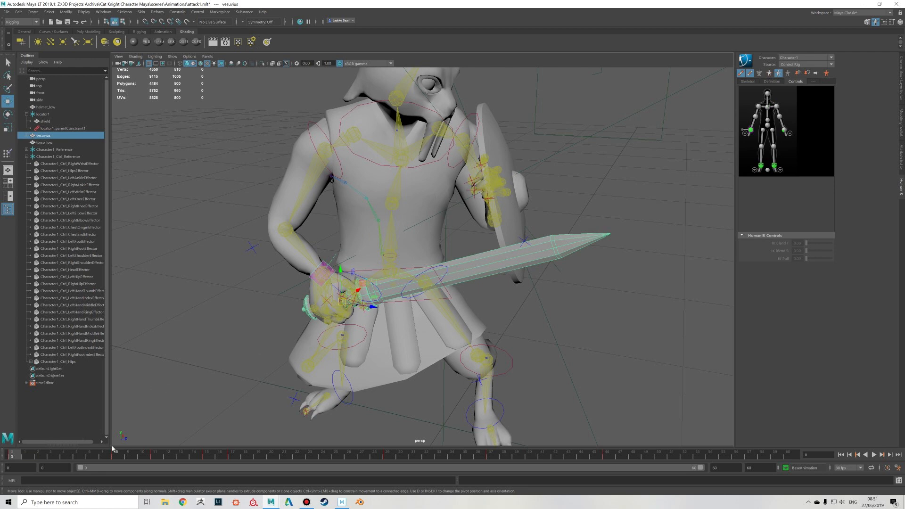
Play the attack animation and stop it at frame 14 with the sword hand in view
key("alt+v")
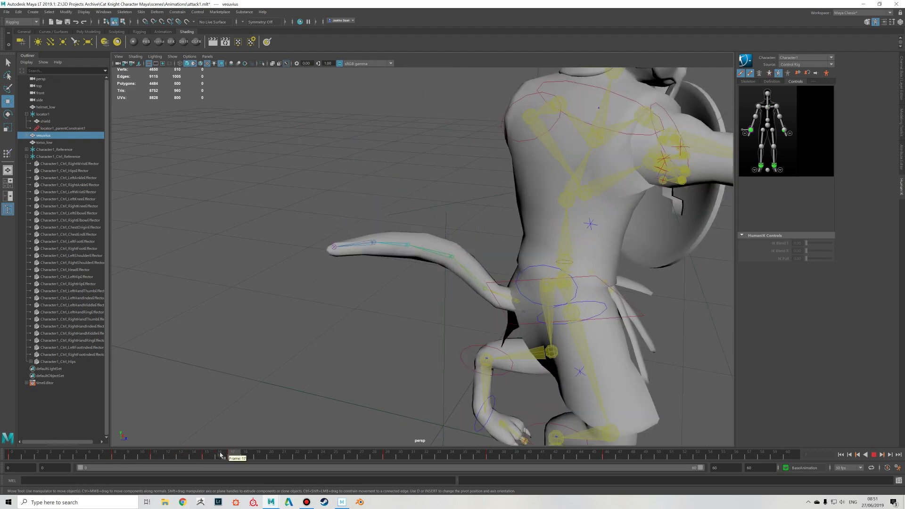
key("alt+v")
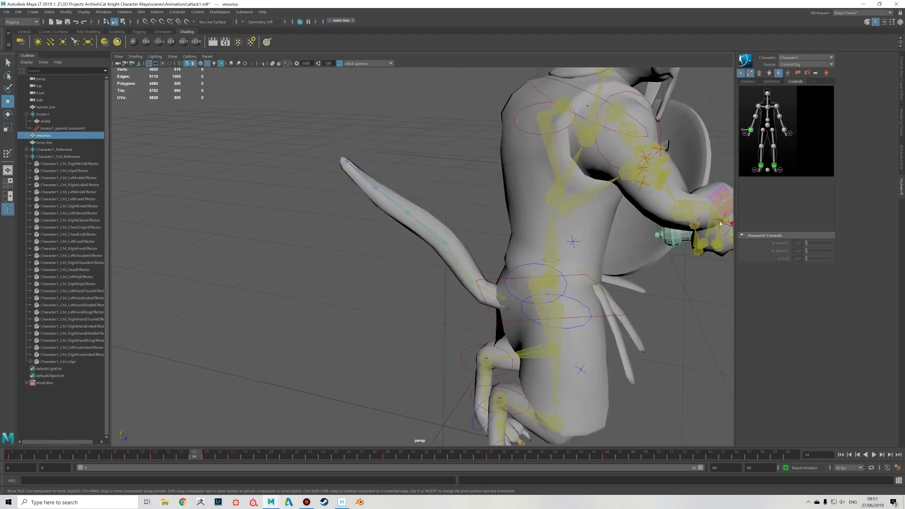
scroll(636, 296, "down", 2)
middle_click_drag(617, 298, 551, 304, "alt")
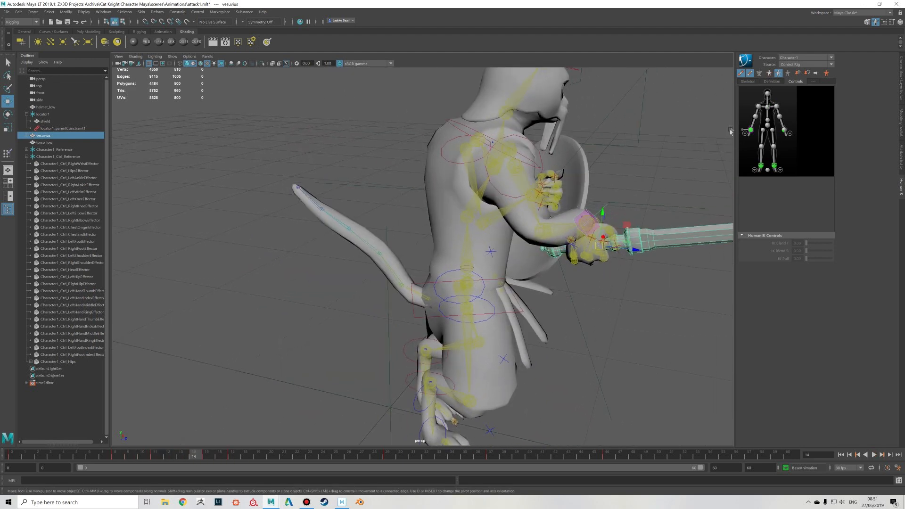
Select the right wrist's auxiliary effector and its main effector in turn, compare them up close, and clear the selection
left_click(746, 133)
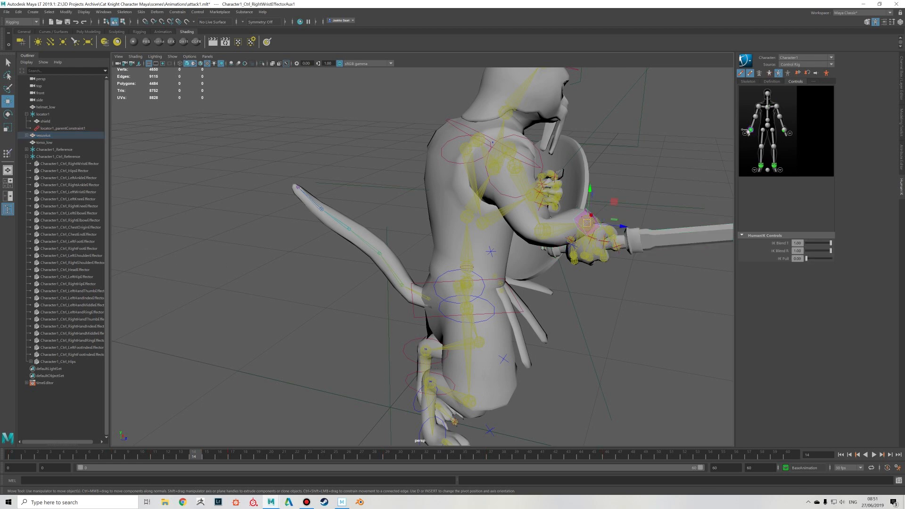
left_click(742, 130)
left_click_drag(635, 225, 723, 157, "alt")
scroll(701, 183, "up", 4)
left_click(750, 133)
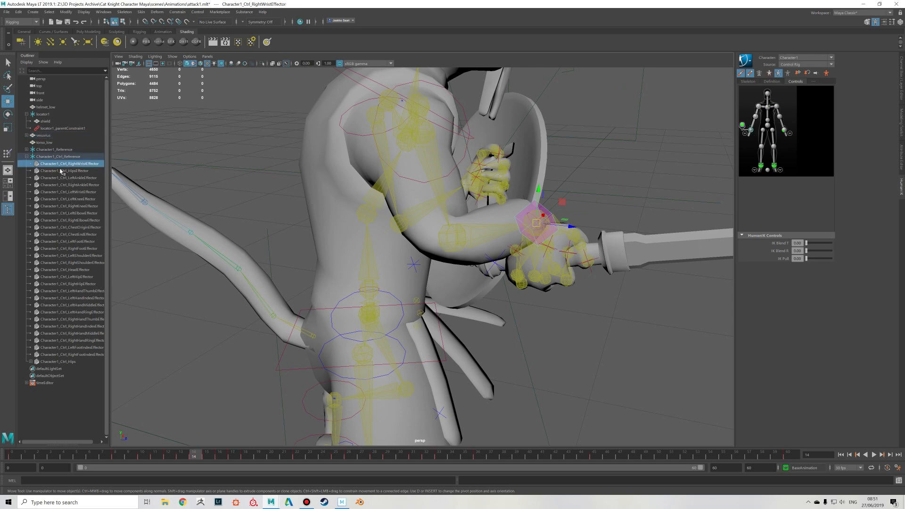
left_click_drag(532, 268, 706, 175, "alt")
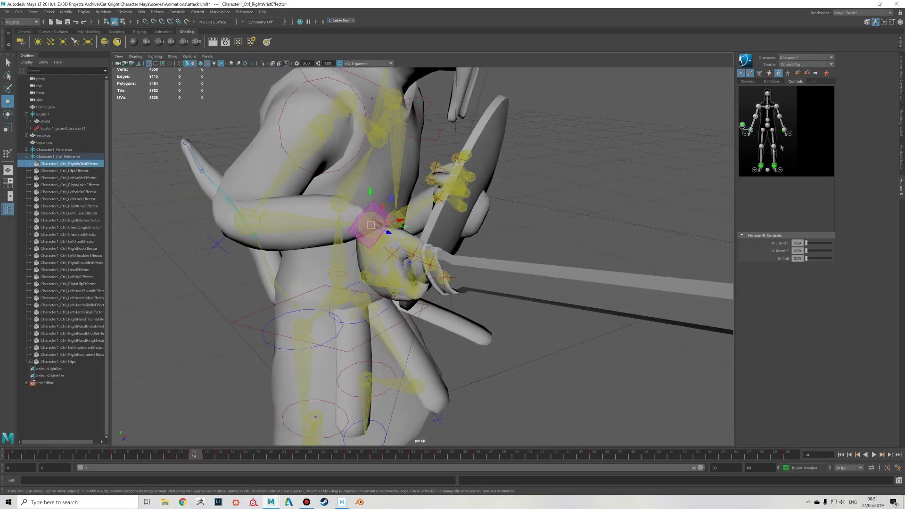
left_click(580, 233)
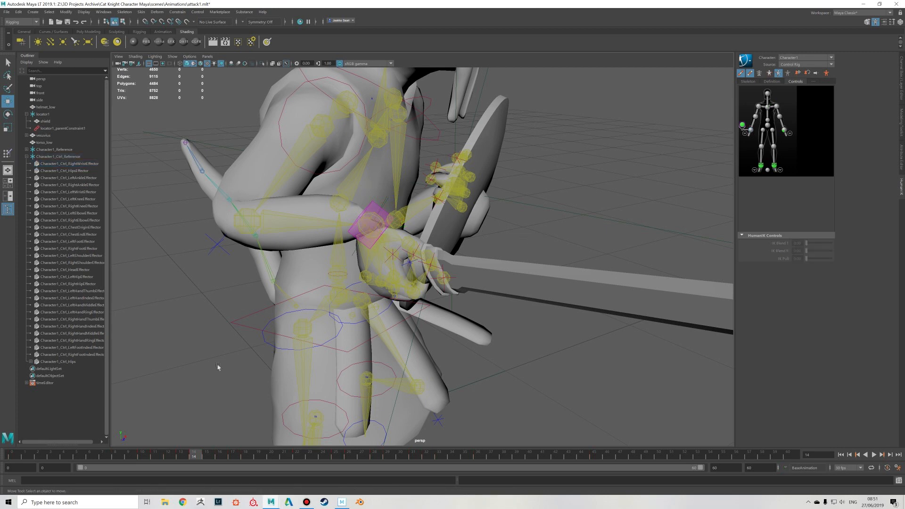
Select Character1_Ctrl_RightWristEffectorAux1 and expand the sword's hierarchy through righthand_LOC to reveal it
left_click(779, 117)
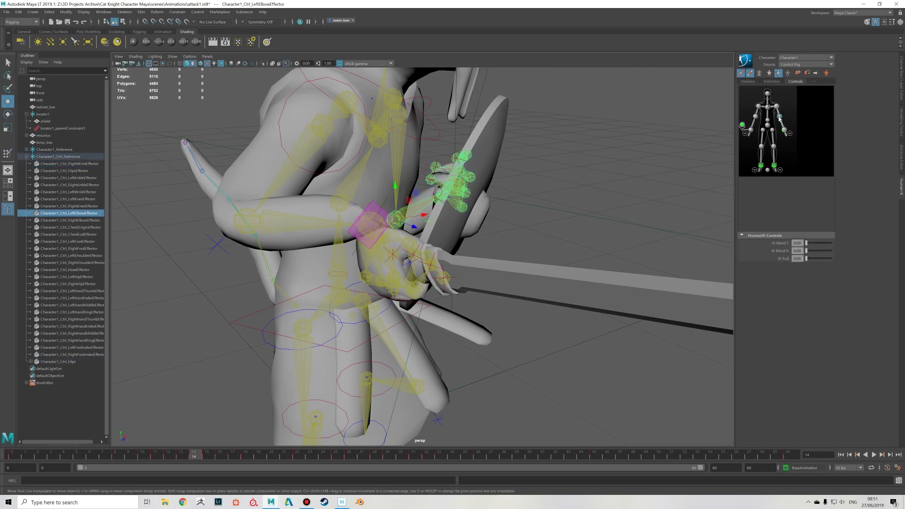
left_click(750, 131)
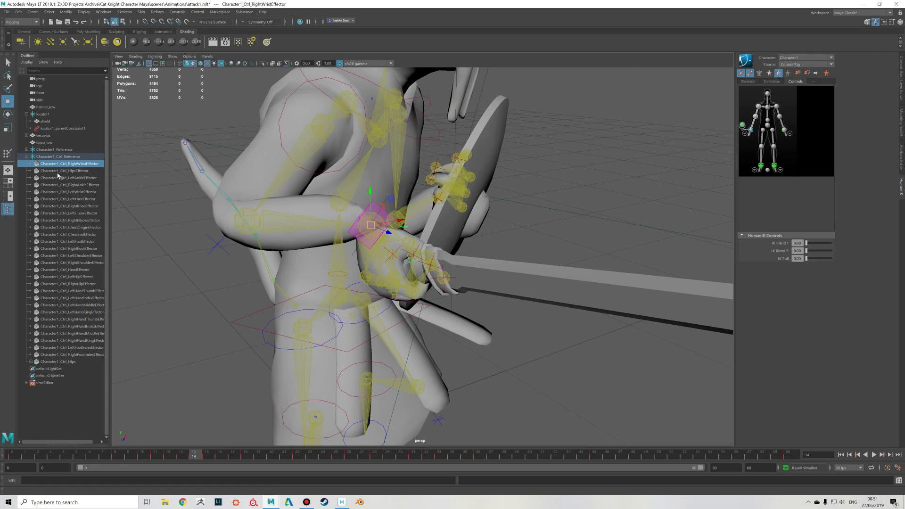
left_click(742, 126)
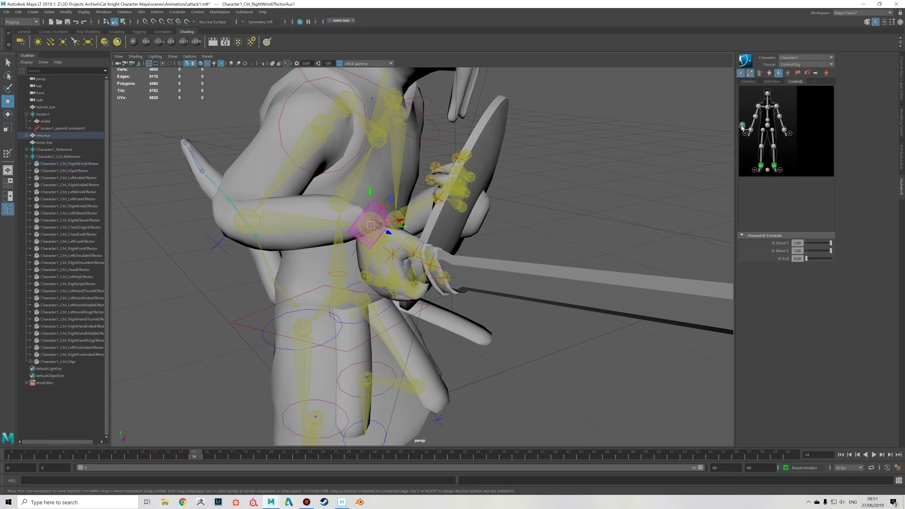
left_click(27, 135)
left_click(30, 142)
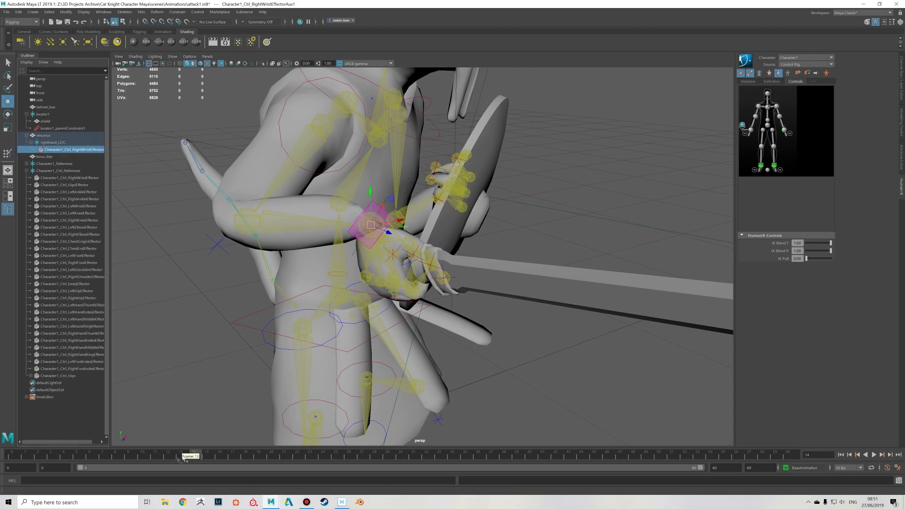
Scrub to frame 23 and check the auxiliary wrist effector's IK Blend and IK Pull settings
left_click_drag(109, 462, 310, 456)
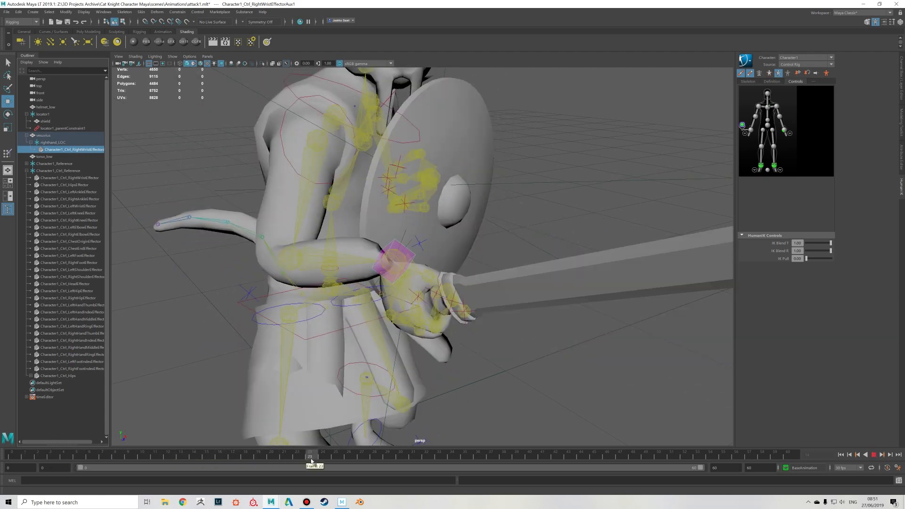
left_click_drag(830, 244, 830, 243)
left_click_drag(823, 261, 801, 262)
scroll(298, 320, "down", 5)
left_click_drag(299, 320, 315, 301, "alt")
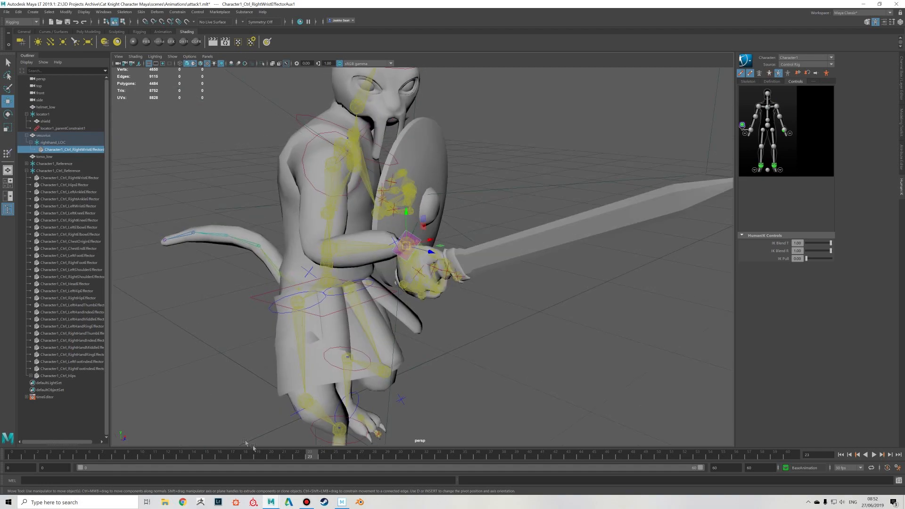
Play and stop the attack animation repeatedly to examine how the right hand follows the sword
key("alt+v")
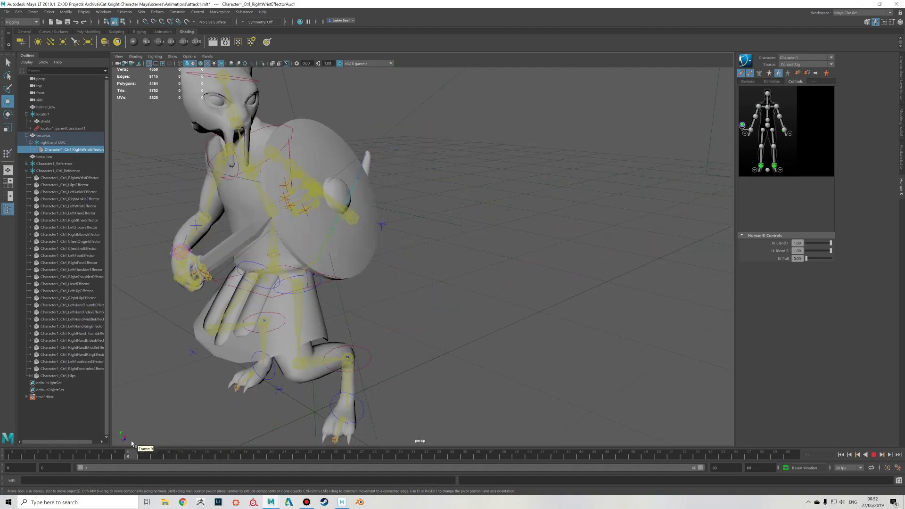
key("alt+v")
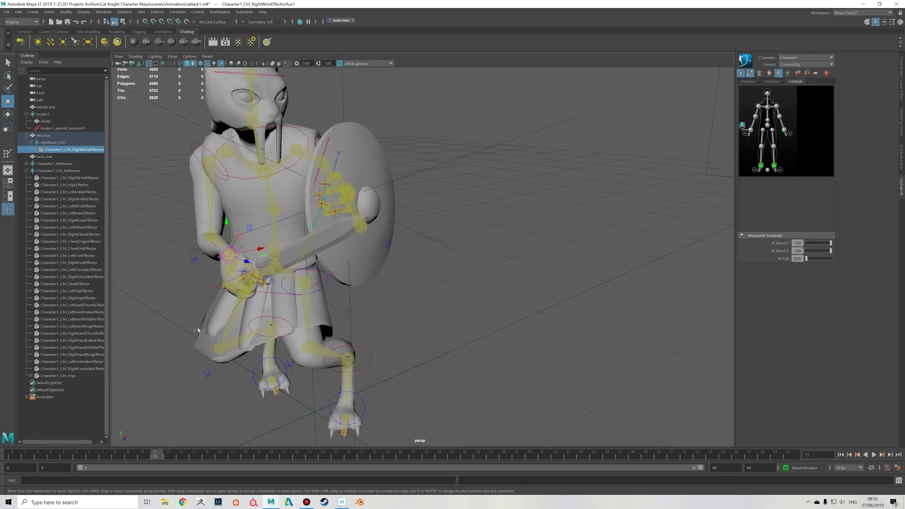
key("alt+v")
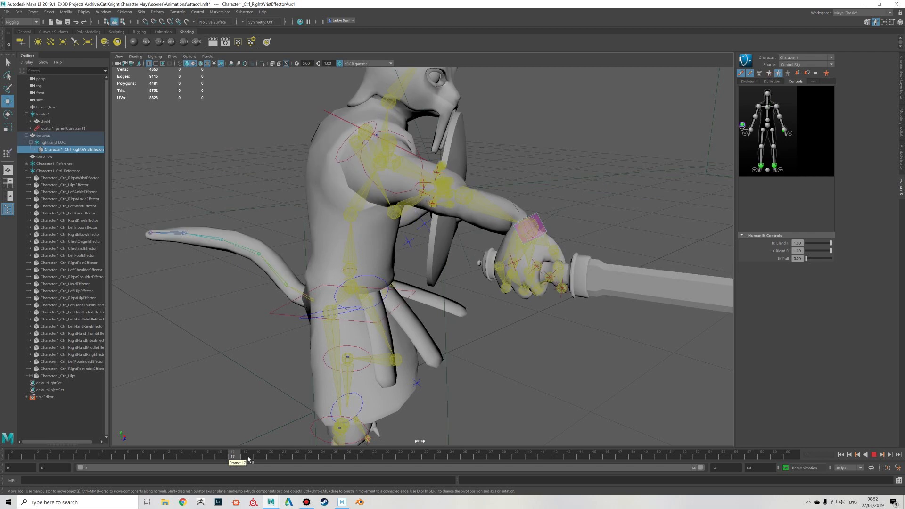
key("alt+v")
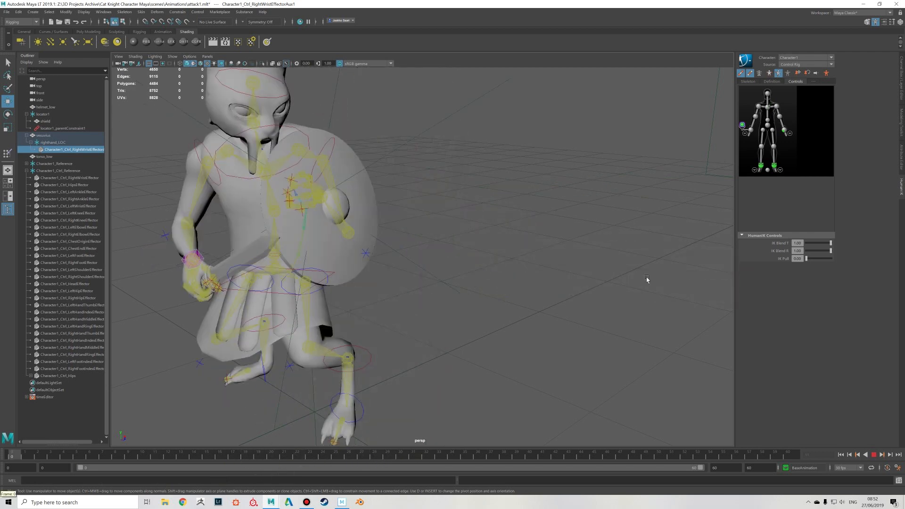
List the right wrist's extra effectors, reselect Character1_Ctrl_RightWristEffectorAux1 and replay the attack animation from frame 0
left_click(749, 127)
right_click(750, 130)
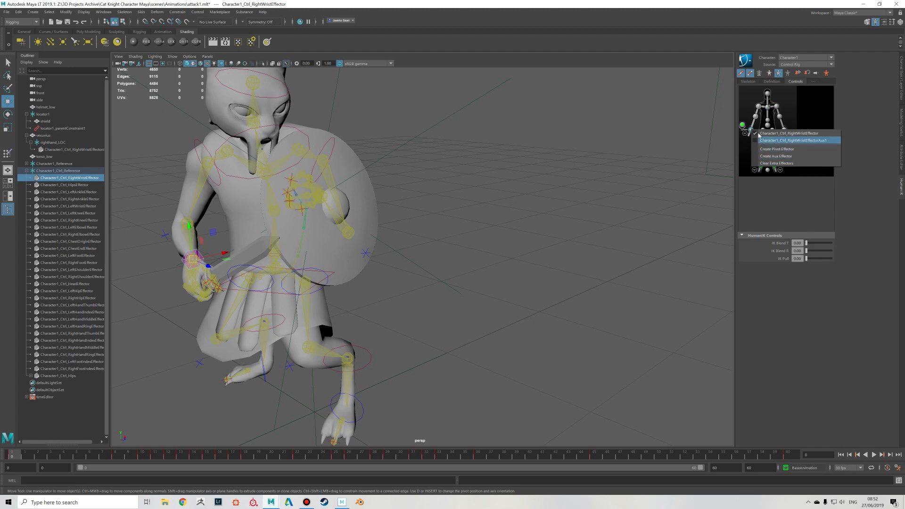
left_click(735, 180)
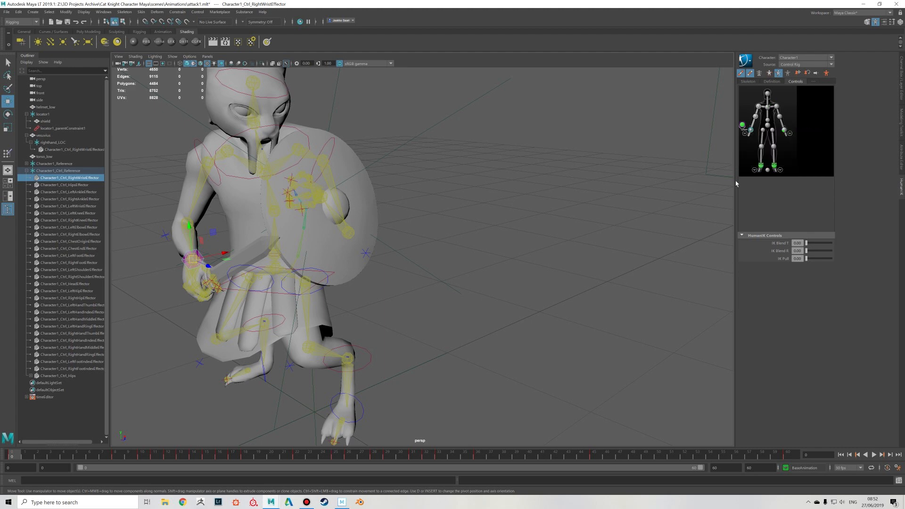
left_click(742, 126)
left_click(742, 126)
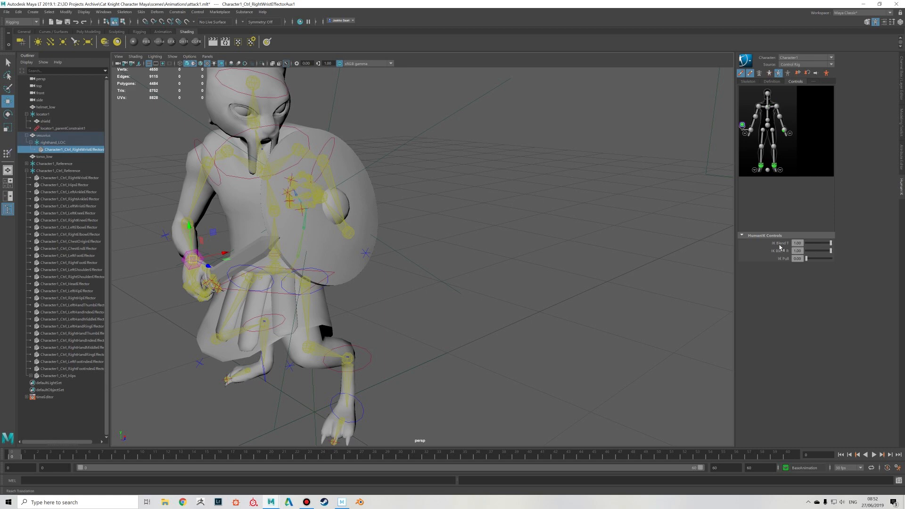
key("alt+v")
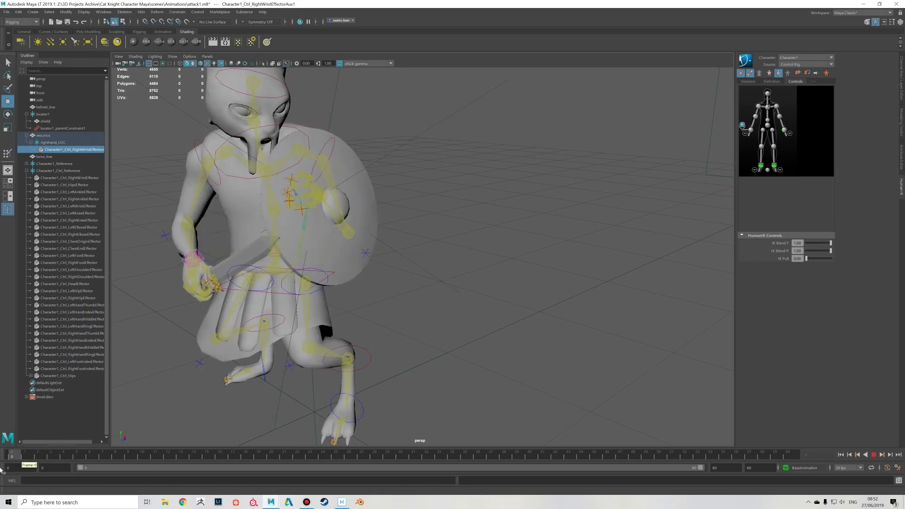
Stop playback, select righthand_LOC and frame it to examine its placement at the right wrist
key("alt+v")
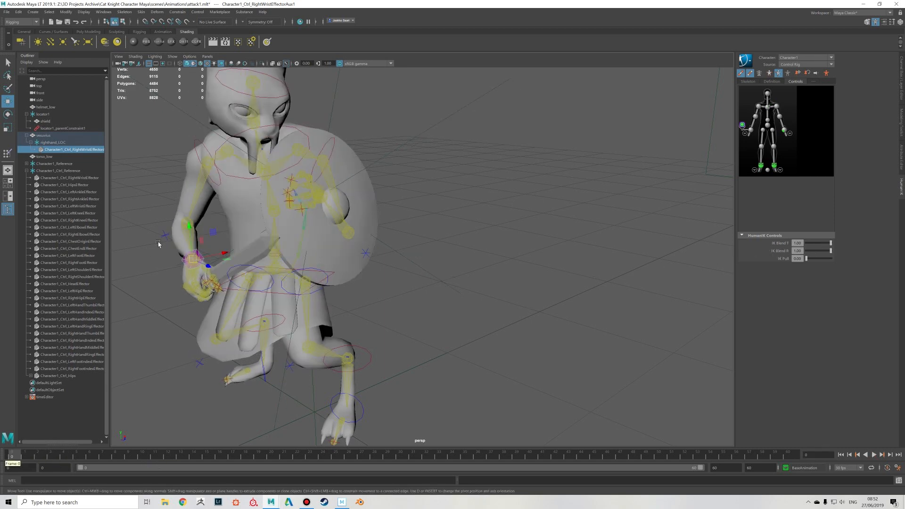
left_click(61, 142)
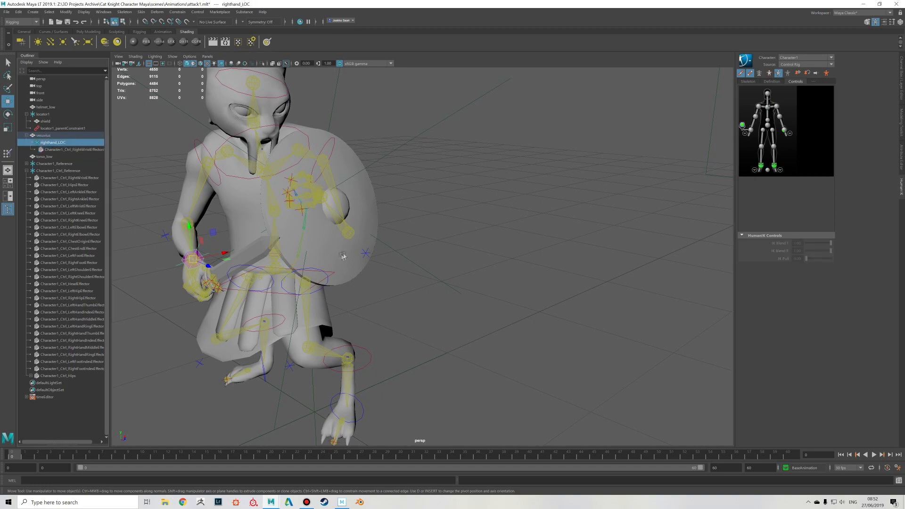
key("f")
left_click_drag(343, 287, 282, 285, "alt")
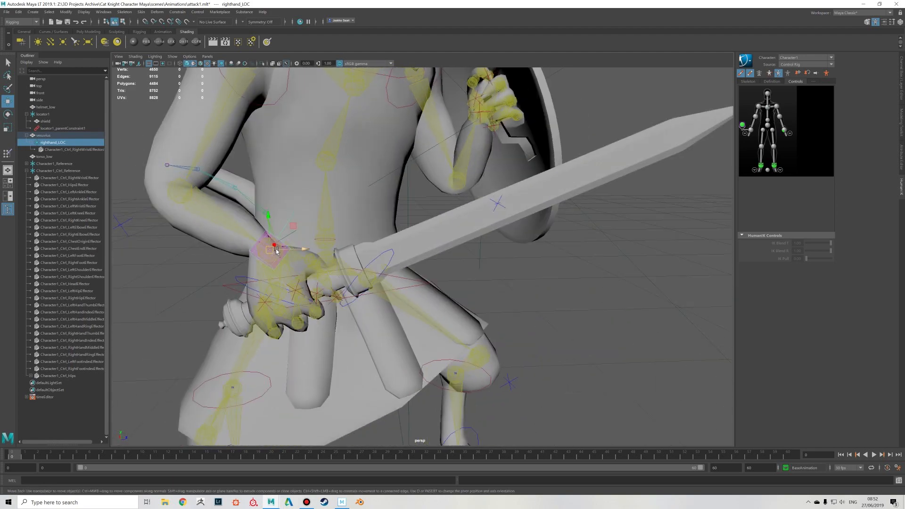
Select the sword, righthand_LOC and Character1_Ctrl_RightWristEffectorAux1 in turn to review how they are parented
left_click(40, 136)
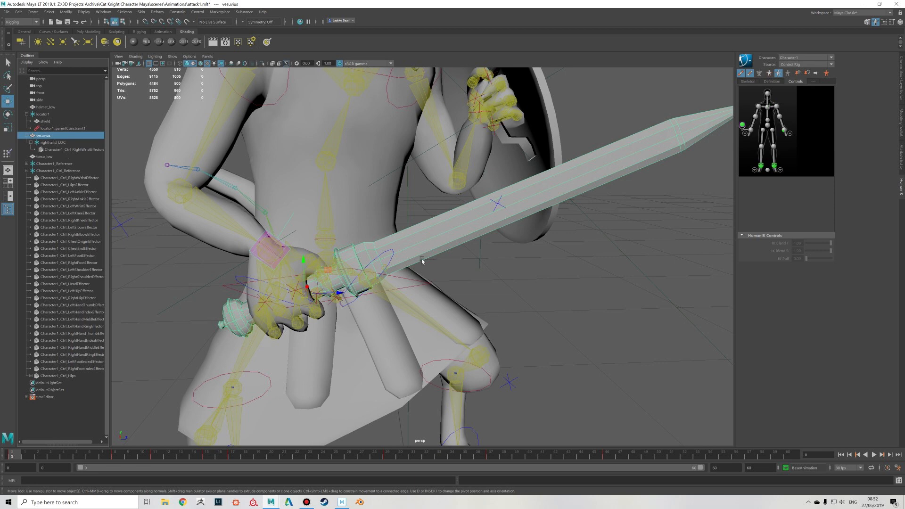
left_click(46, 143)
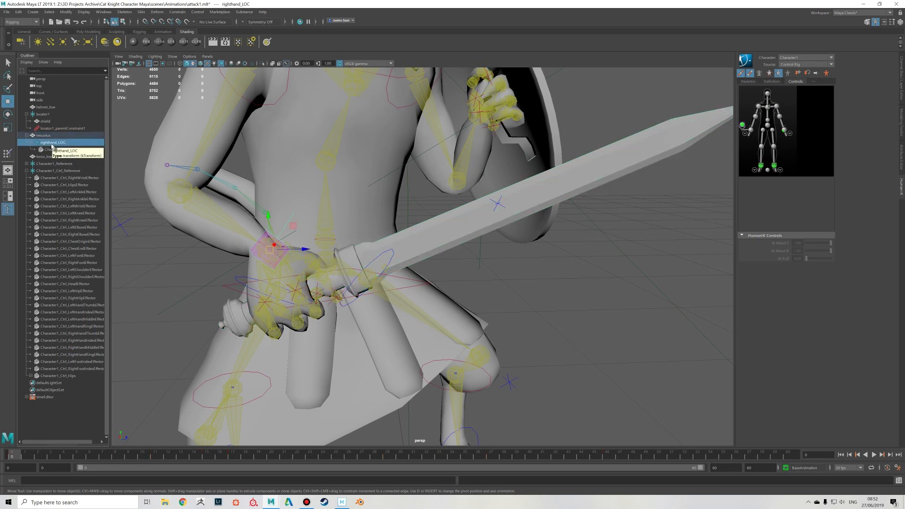
left_click(59, 150)
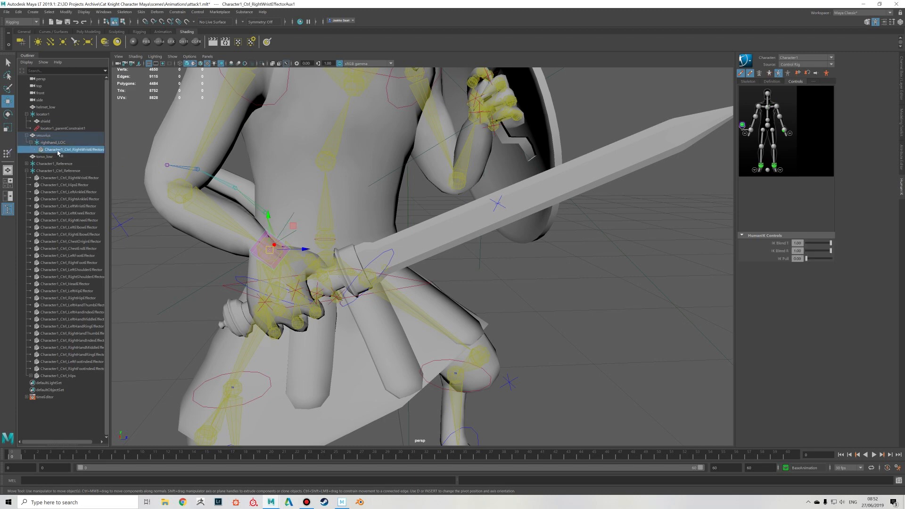
left_click(55, 143)
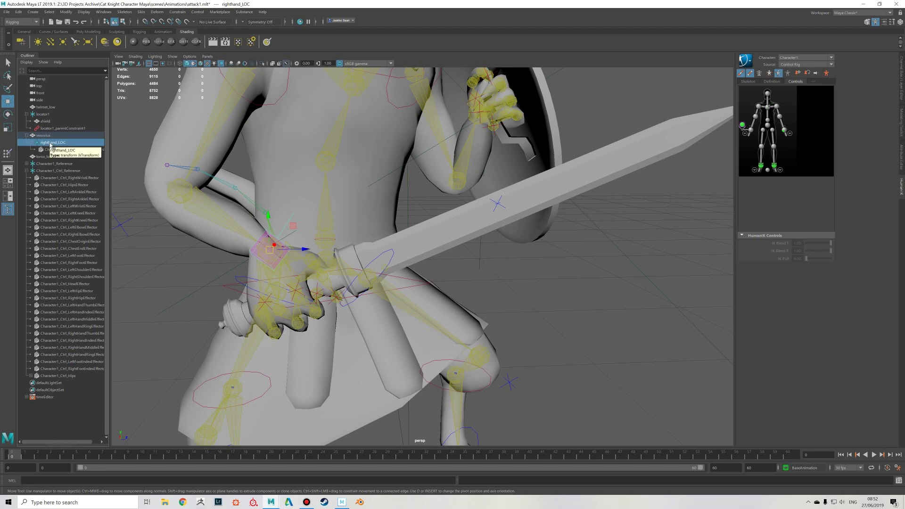
left_click(58, 150)
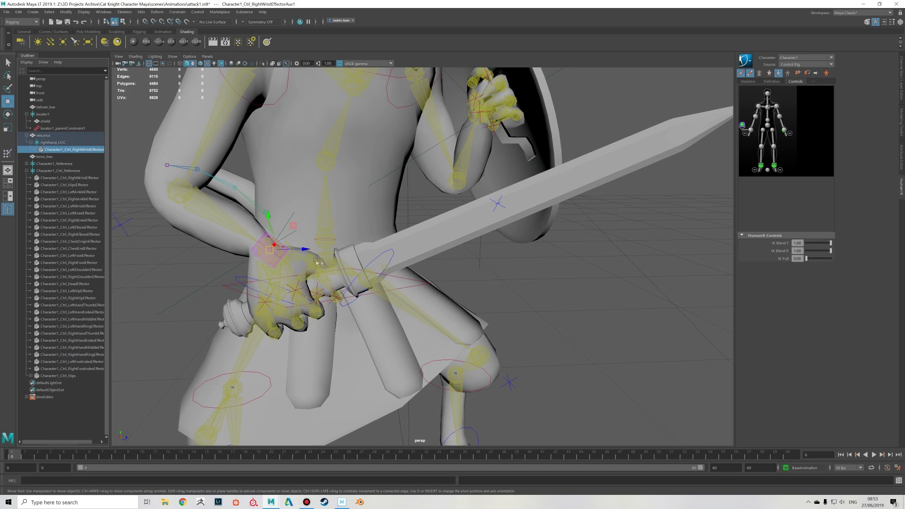
Compare the sword with Character1_Ctrl_RightWristEffectorAux1 by selecting each one at the right hand
left_click_drag(474, 267, 461, 269, "alt")
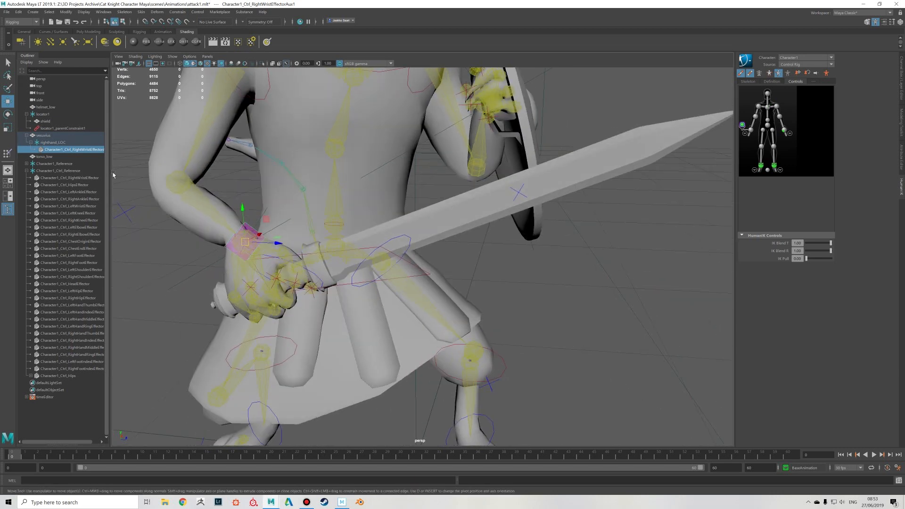
scroll(382, 248, "down", 3)
left_click(443, 227)
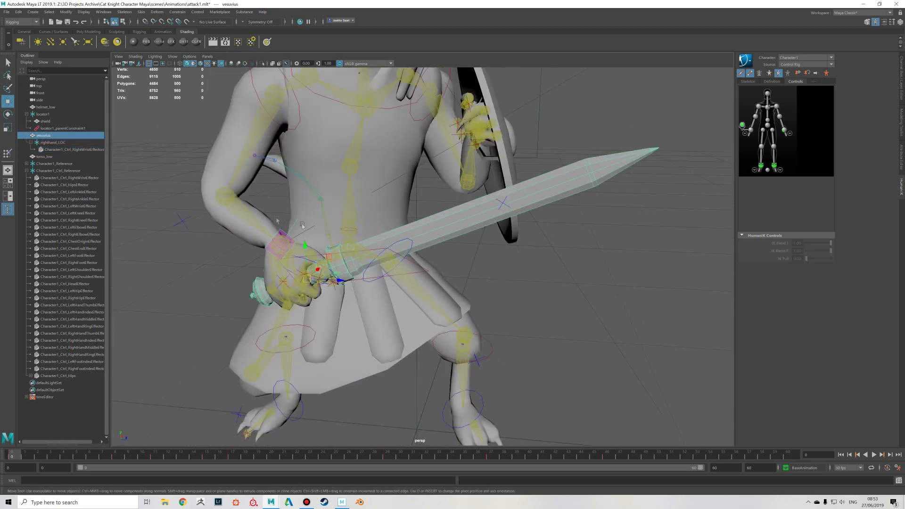
left_click(55, 150)
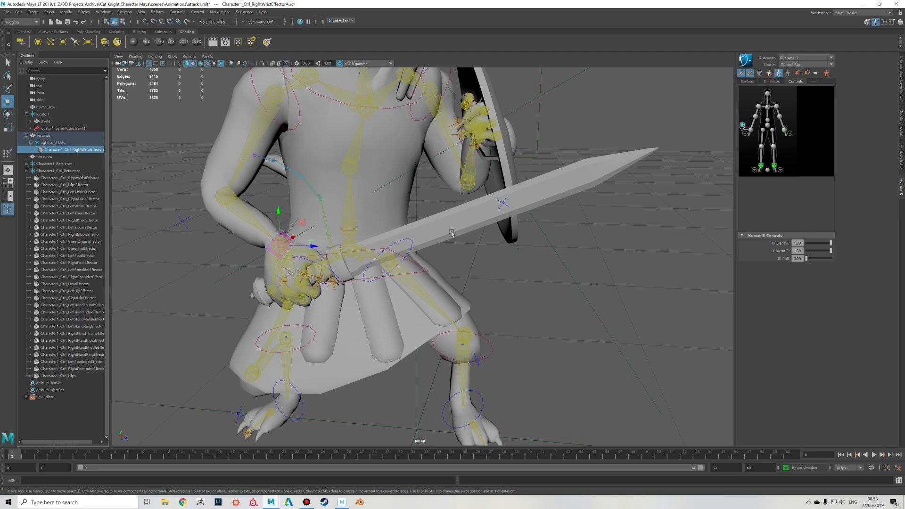
Select the sword, play the attack animation and scrub back to frame 0 to examine how it drives the right arm
left_click(391, 238)
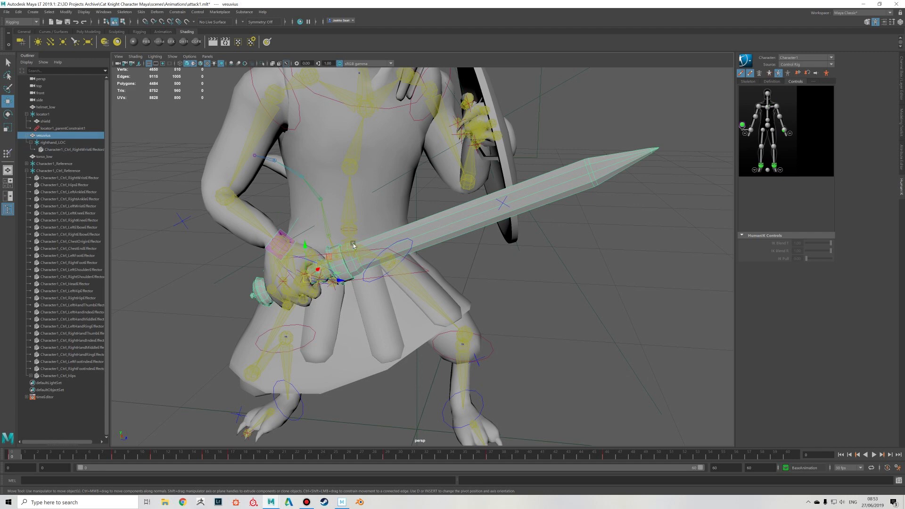
key("alt+v")
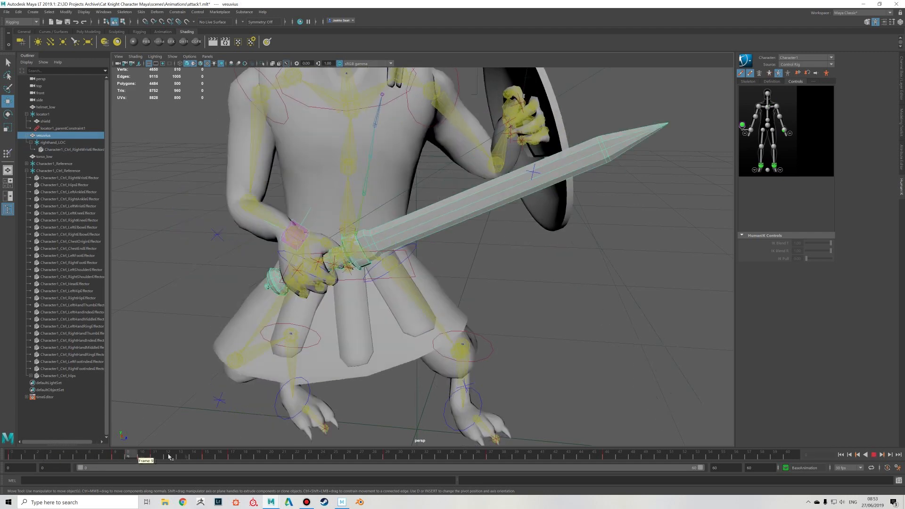
key("alt+v")
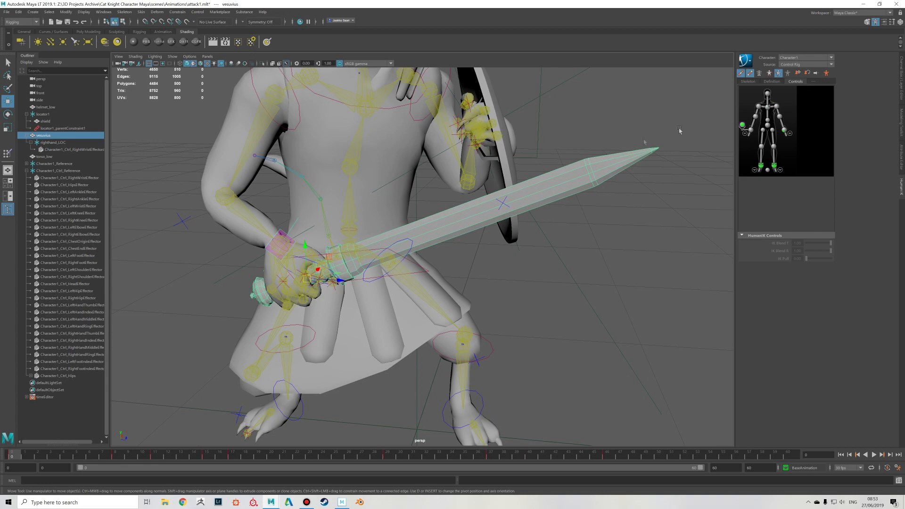
left_click_drag(558, 145, 512, 162, "alt")
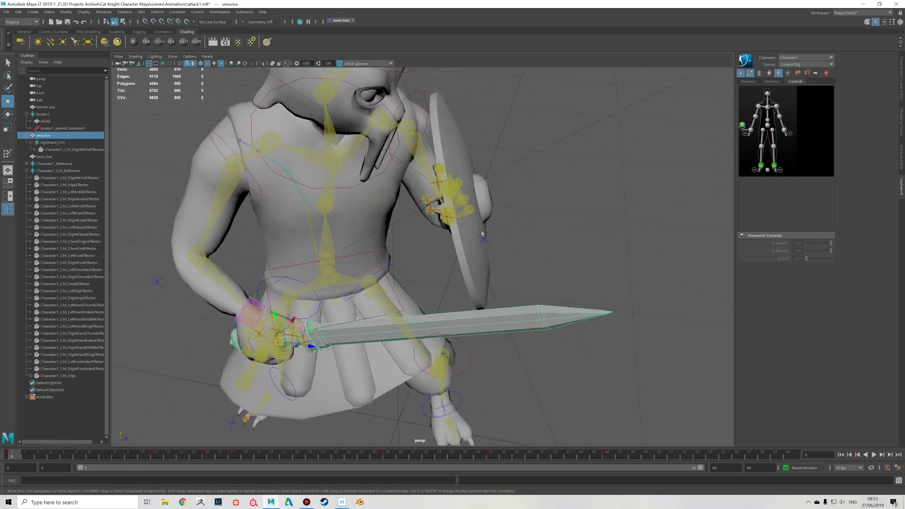
left_click_drag(170, 462, 12, 459)
left_click_drag(476, 290, 452, 330, "alt")
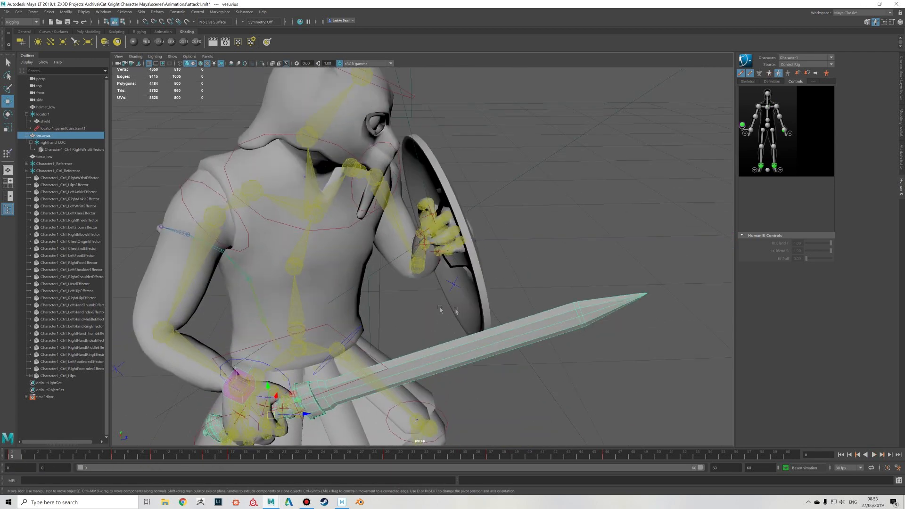
Scrub the animation with the shield selected and inspect locator1, its shield child and locator1_parentConstraint1
left_click(442, 178)
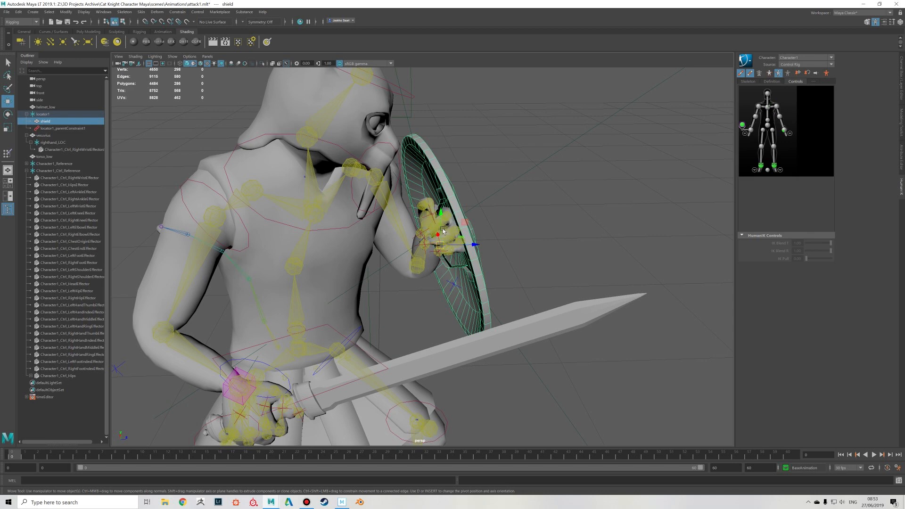
left_click_drag(74, 453, 11, 455)
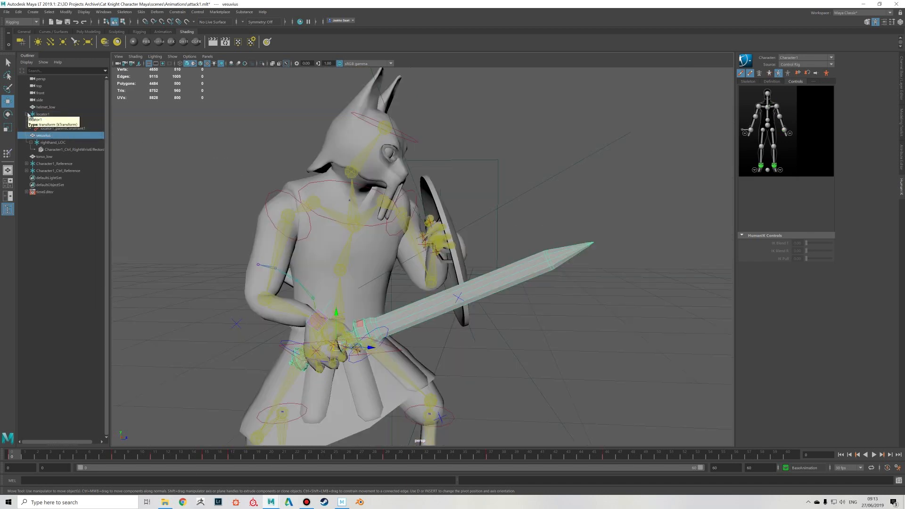
left_click(43, 114)
left_click_drag(521, 214, 464, 220, "alt")
scroll(530, 213, "up", 5)
left_click(42, 121)
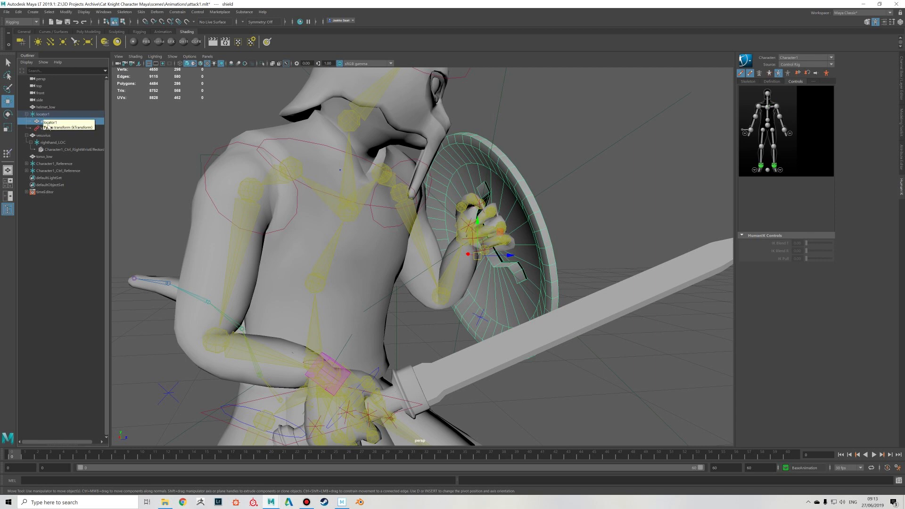
left_click(44, 130)
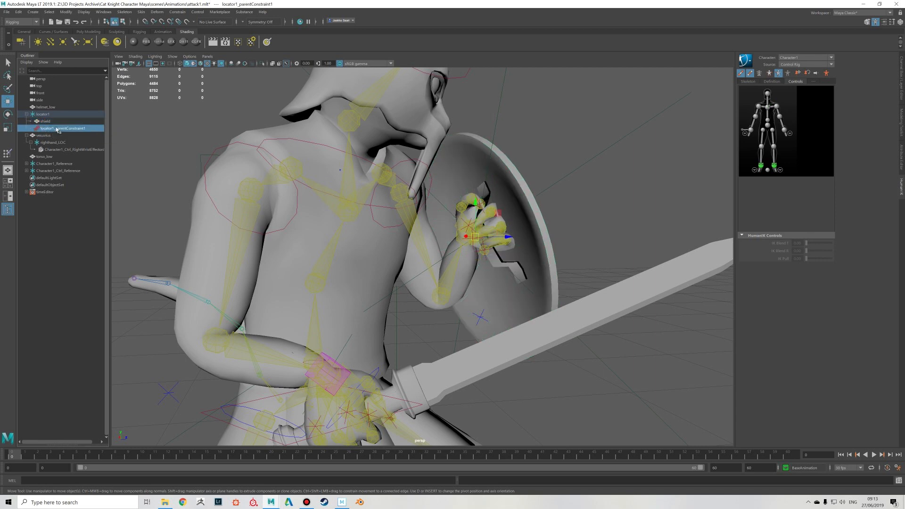
Examine the shield's attachment to the left hand and the sword grip from several angles
scroll(322, 296, "down", 3)
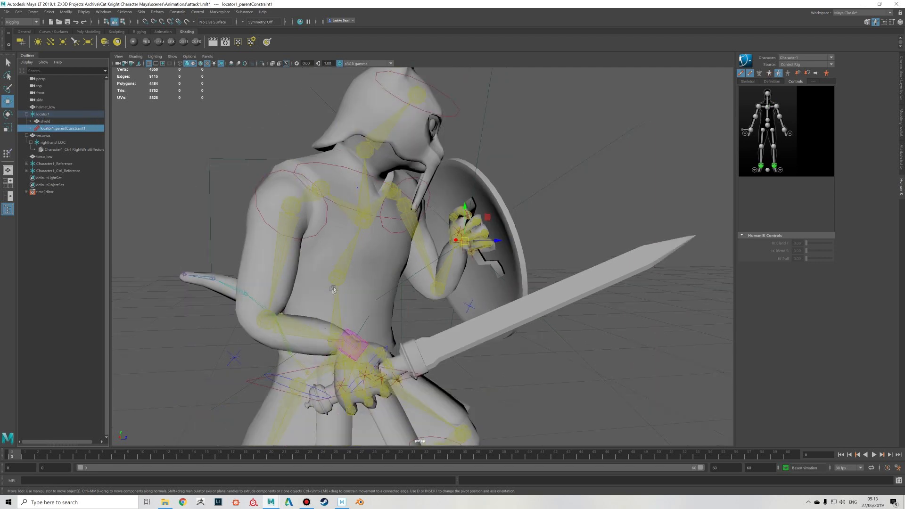
middle_click_drag(333, 289, 348, 264, "alt")
left_click_drag(348, 265, 343, 264, "alt")
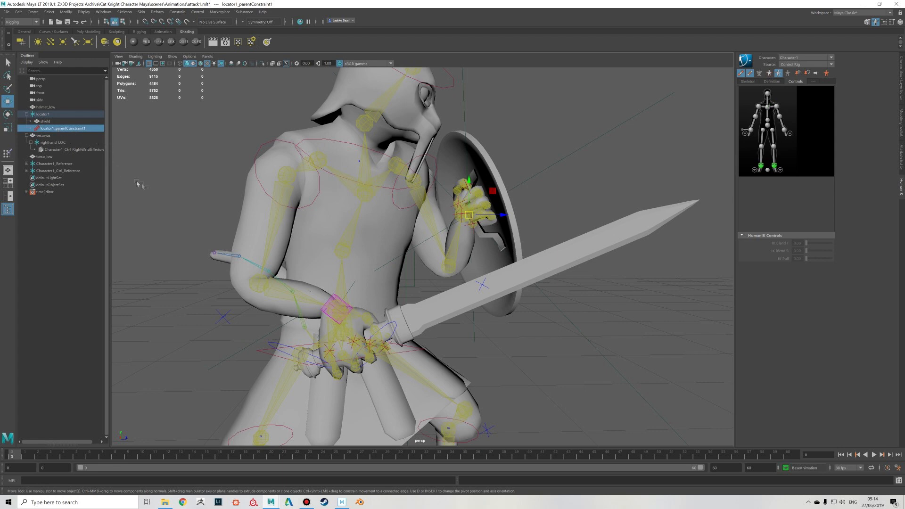
mouse_move(328, 203)
left_mouse_down("alt")
mouse_move(357, 196)
mouse_move(345, 196)
left_mouse_up("alt")
scroll(345, 195, "up", 1)
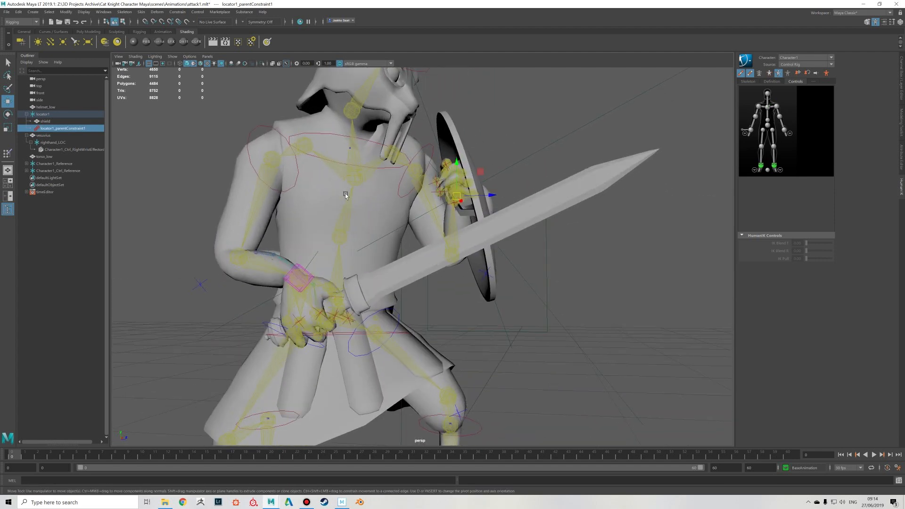
scroll(345, 195, "up", 1)
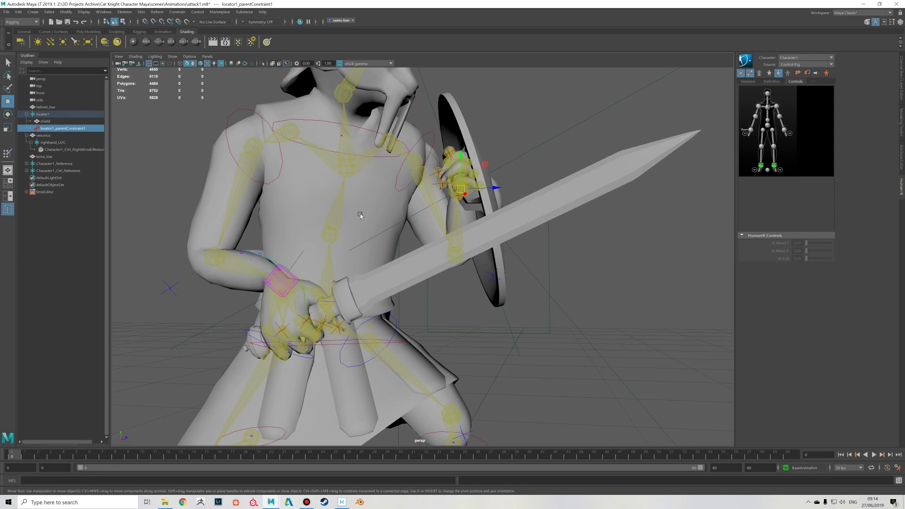
scroll(356, 233, "down", 2)
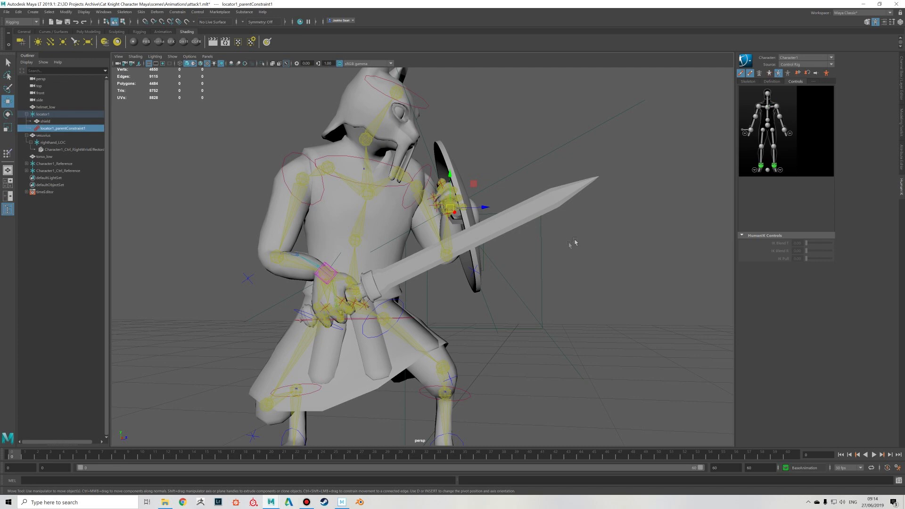
scroll(590, 135, "up", 3)
left_click_drag(527, 160, 544, 173, "alt")
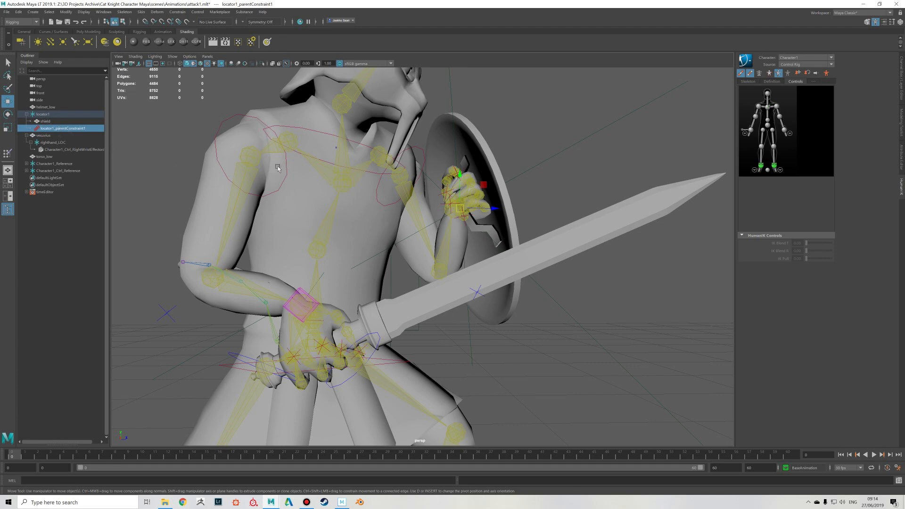
left_click_drag(285, 168, 302, 178, "alt")
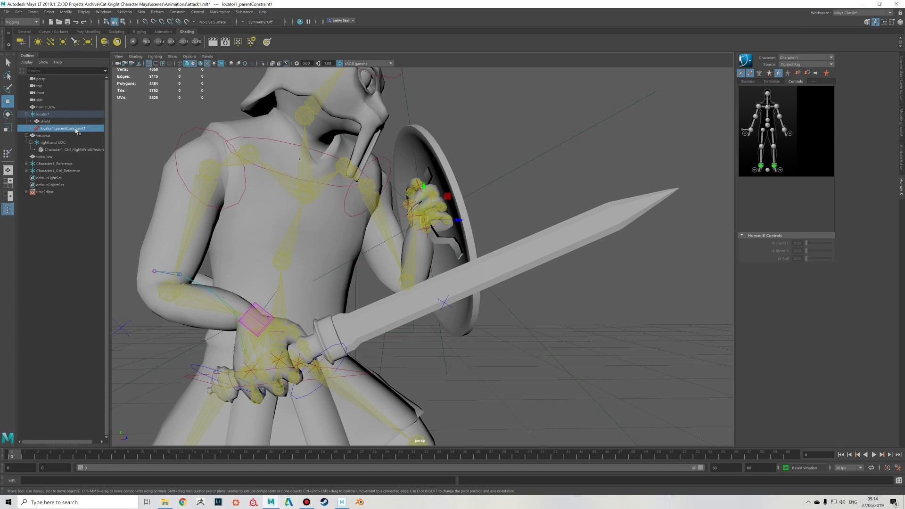
Select the shield together with locator1 and review the Parent constraint options without applying them
left_click(46, 121)
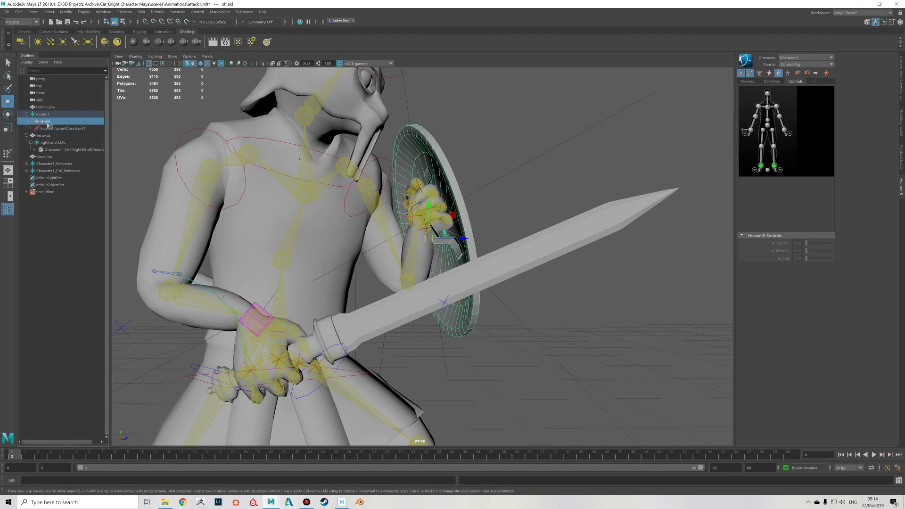
left_click(43, 114, "ctrl")
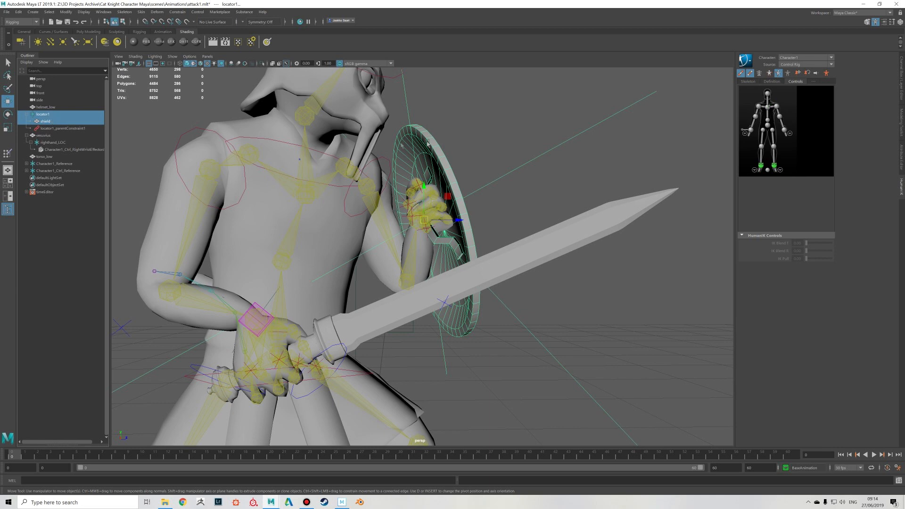
left_click(196, 12)
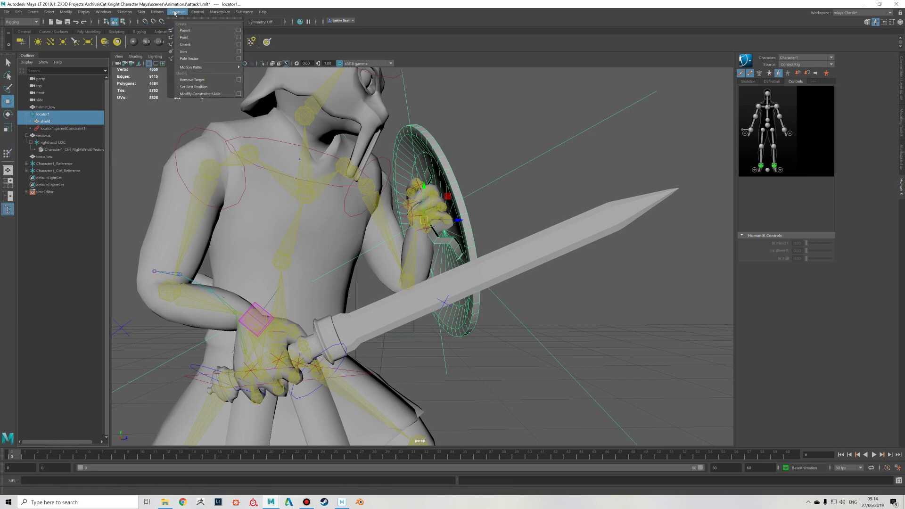
left_click(239, 30)
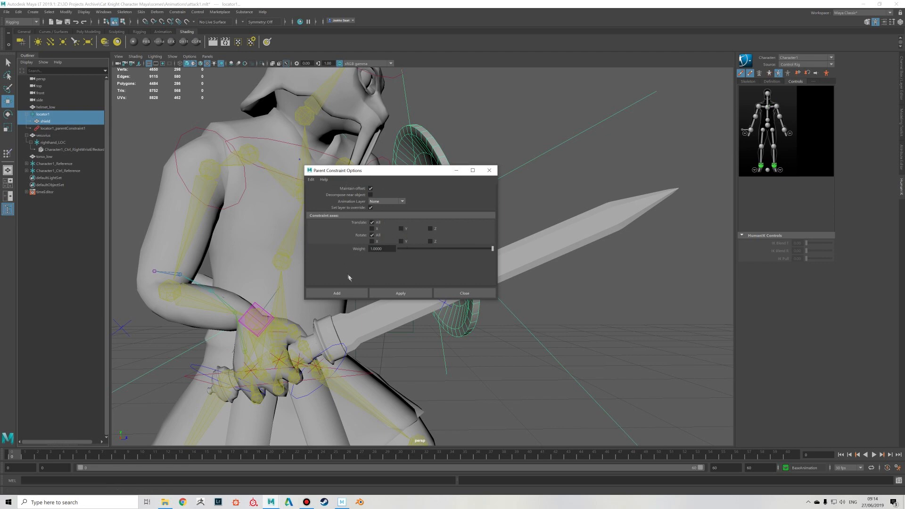
left_click(489, 170)
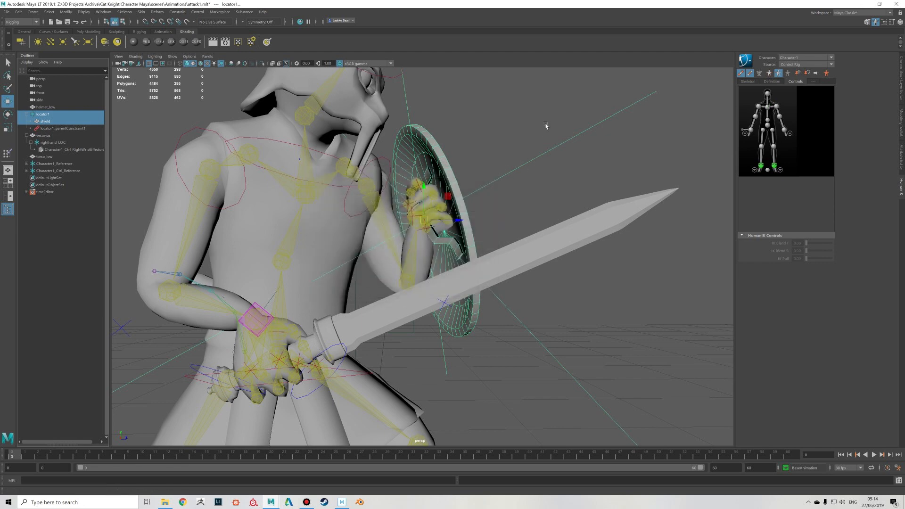
Scrub the attack with nothing selected to check how the shield follows the left hand, and select the left wrist effector
left_click(143, 408)
mouse_move(85, 456)
left_mouse_down()
mouse_move(298, 456)
mouse_move(417, 443)
mouse_move(443, 455)
mouse_move(709, 455)
left_mouse_up()
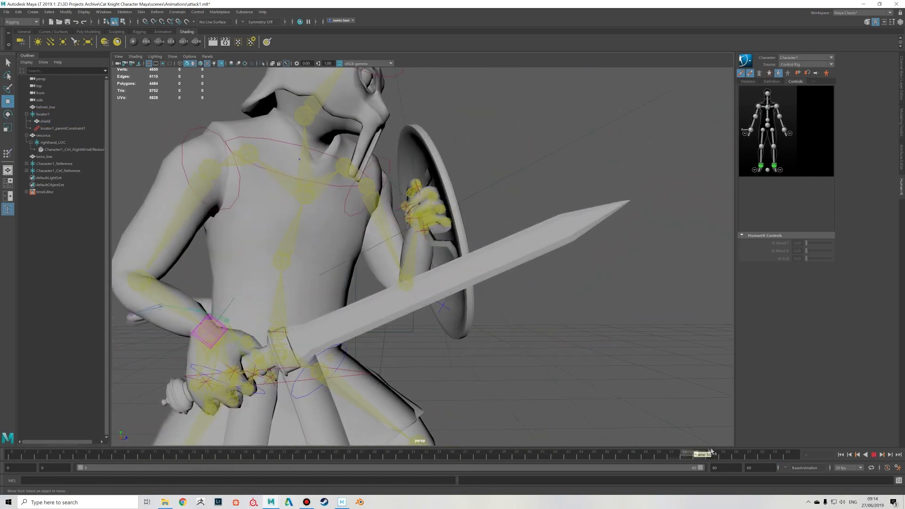
left_click_drag(473, 472, 208, 456)
scroll(518, 355, "down", 3)
left_click_drag(519, 355, 619, 241, "alt")
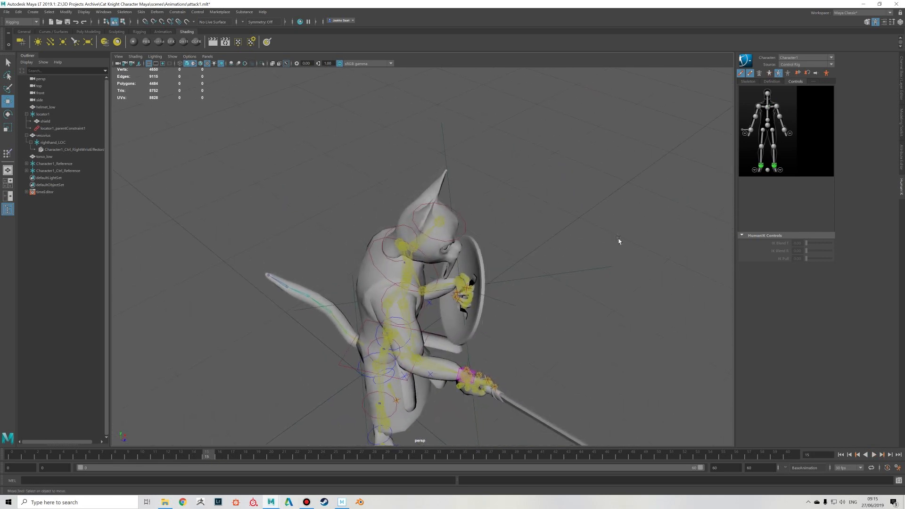
left_click(785, 133)
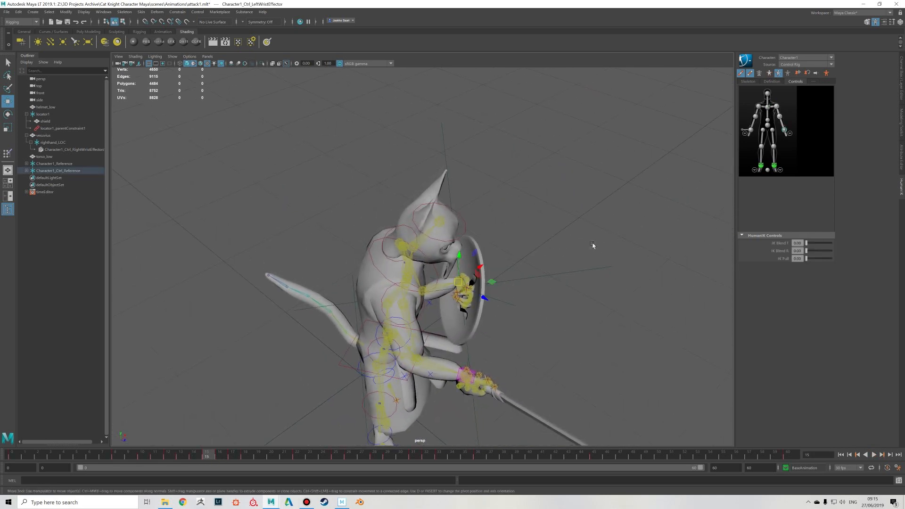
Expand the Character1_Ctrl_Reference hierarchy and review the attack in playback with the left wrist effector selected
left_click(31, 171)
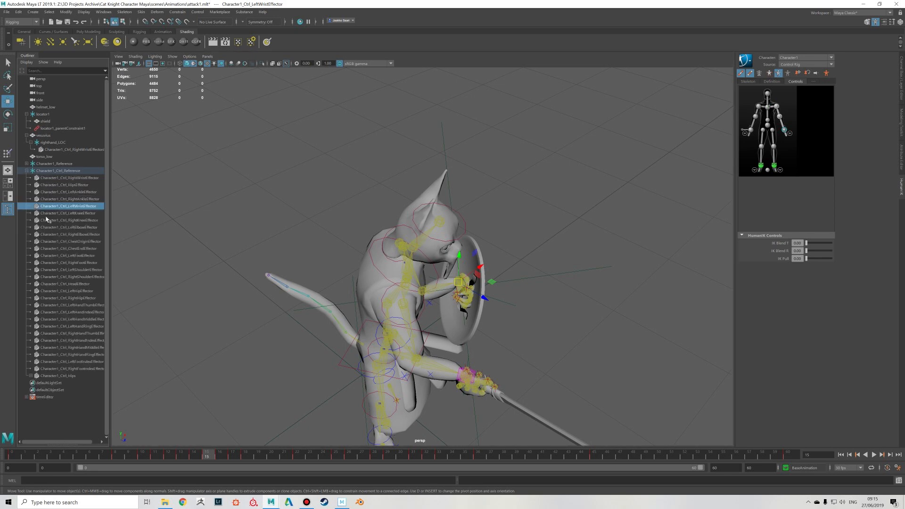
left_click_drag(671, 290, 517, 293, "alt")
left_click_drag(204, 454, 44, 444)
key("f")
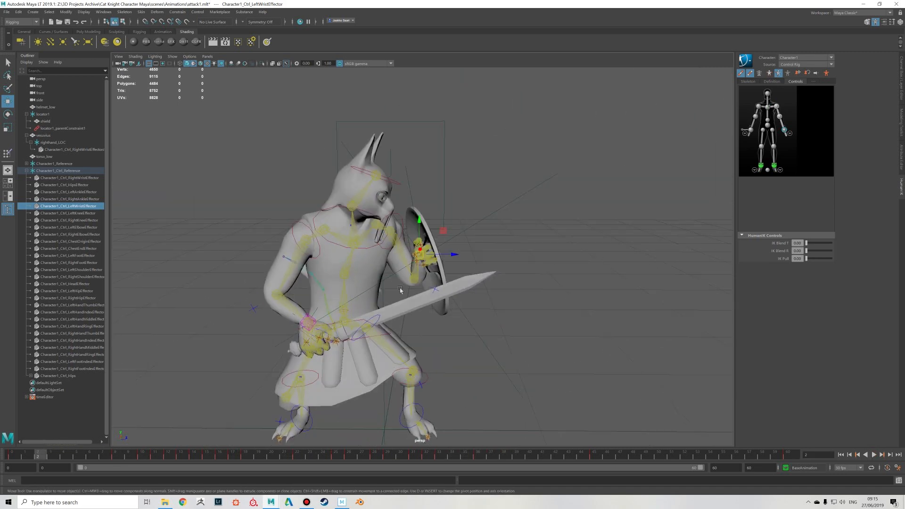
left_click_drag(490, 266, 394, 235, "alt")
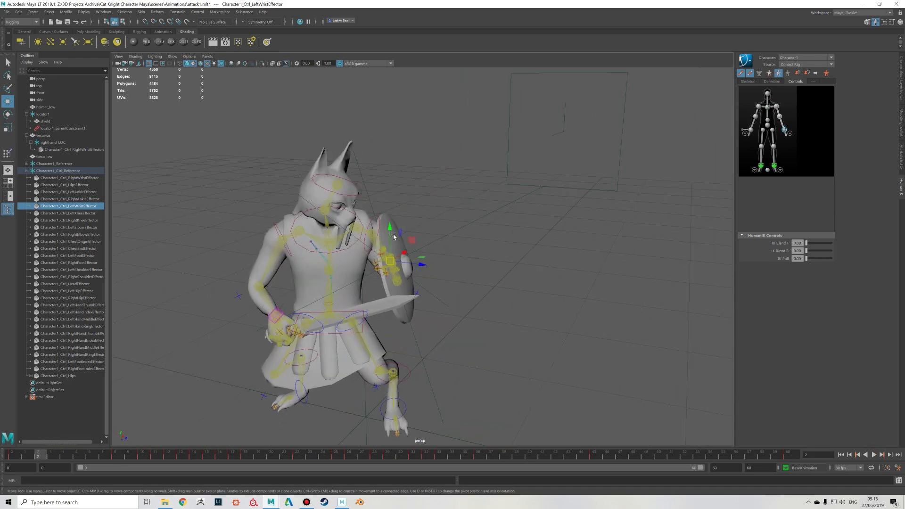
key("alt+v")
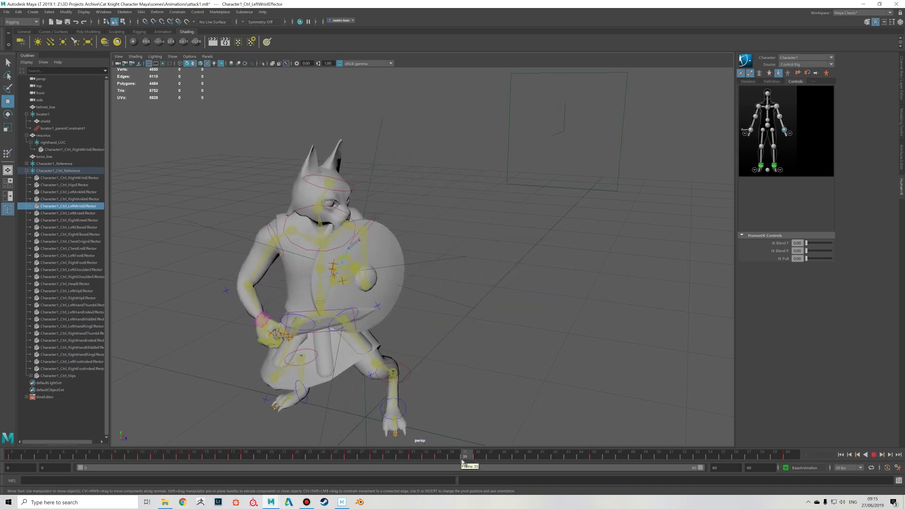
key("Escape")
left_click_drag(355, 348, 375, 343, "alt")
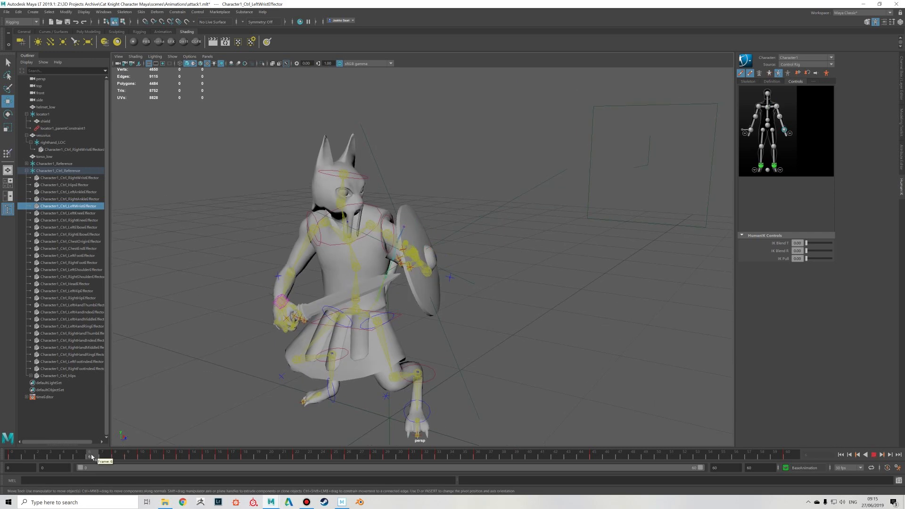
Select the sword and advance the attack to frame 19 to examine how the right hand grips it
left_click(341, 292)
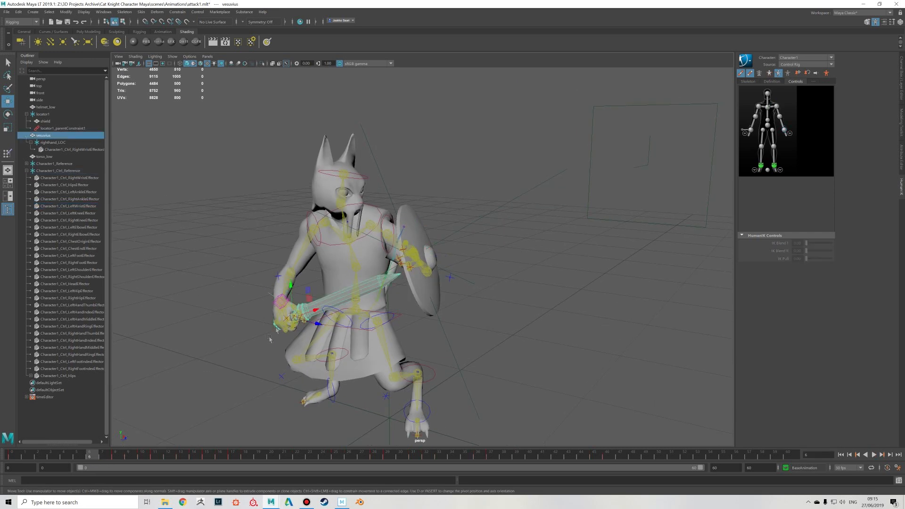
left_click_drag(118, 455, 258, 455)
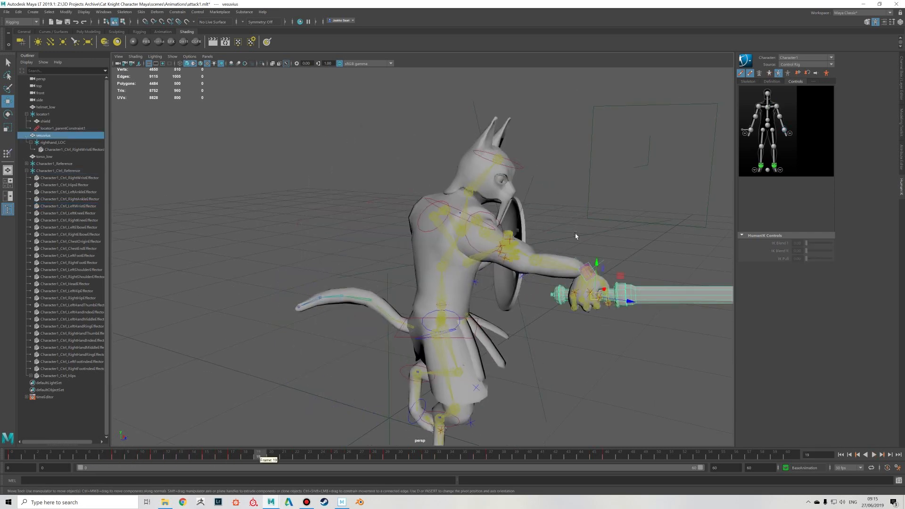
scroll(552, 230, "up", 3)
scroll(552, 231, "up", 2)
scroll(556, 218, "up", 2)
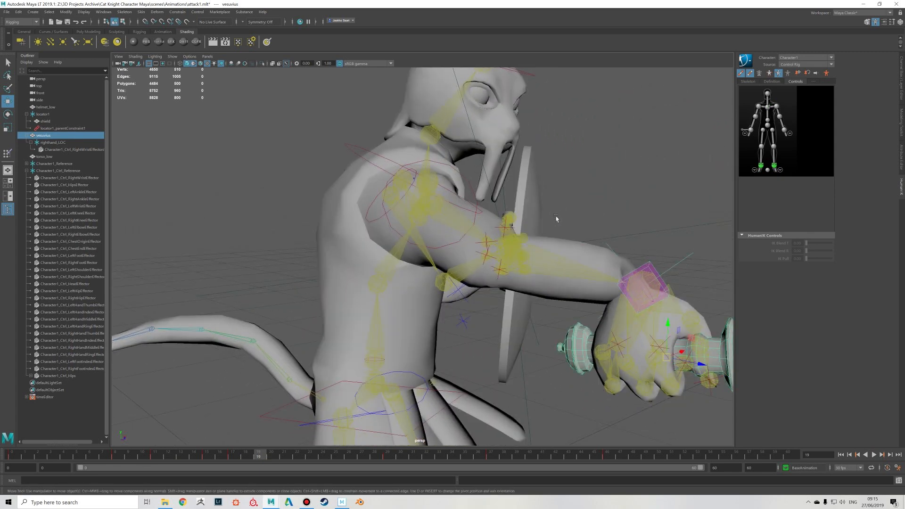
left_click_drag(561, 186, 535, 197, "alt")
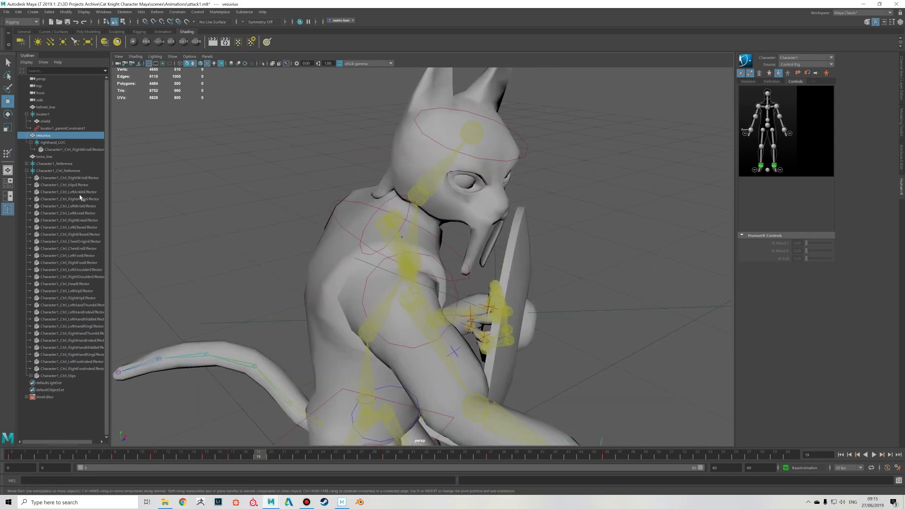
Select the left wrist effector and inspect the left hand and shield at frame 20 and while scrubbing the attack
left_click(783, 132)
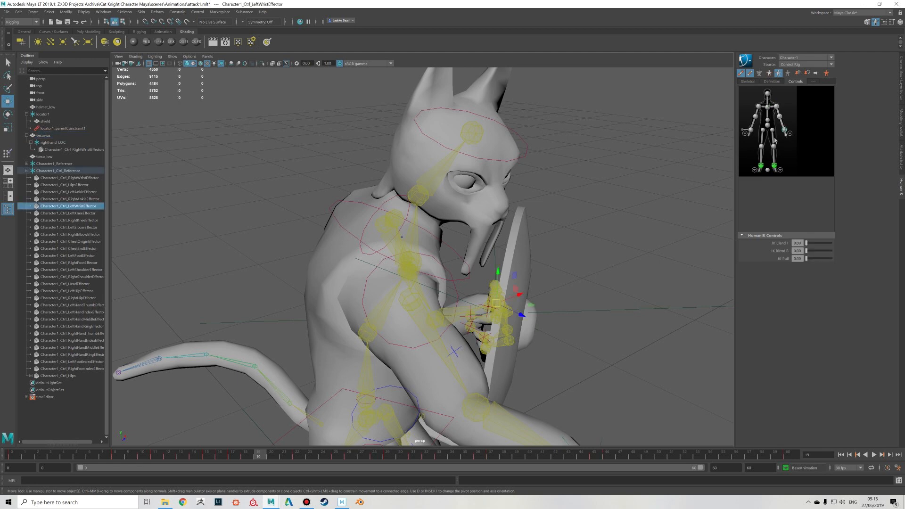
middle_click_drag(574, 285, 573, 245, "alt")
left_click_drag(573, 245, 551, 264, "alt")
left_click_drag(626, 307, 518, 252, "alt")
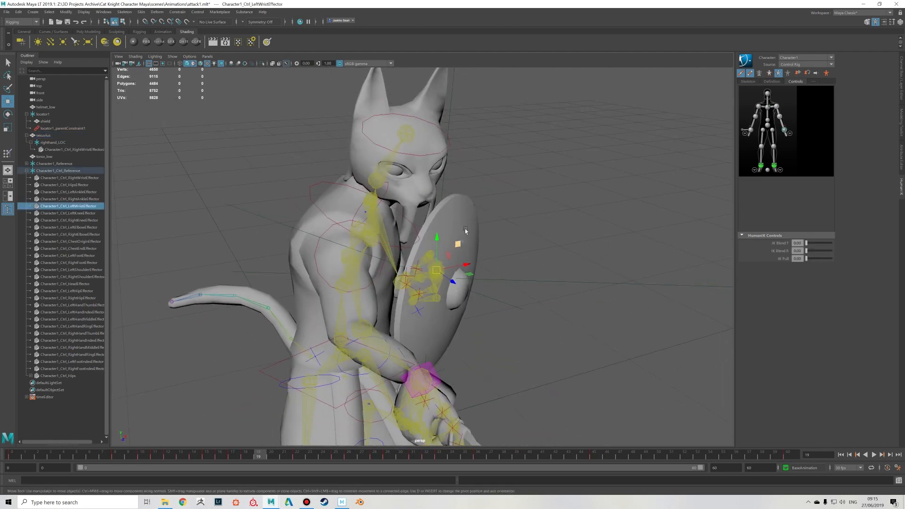
mouse_move(259, 455)
left_mouse_down()
mouse_move(62, 453)
mouse_move(271, 455)
left_mouse_up()
left_click_drag(533, 324, 500, 278, "alt")
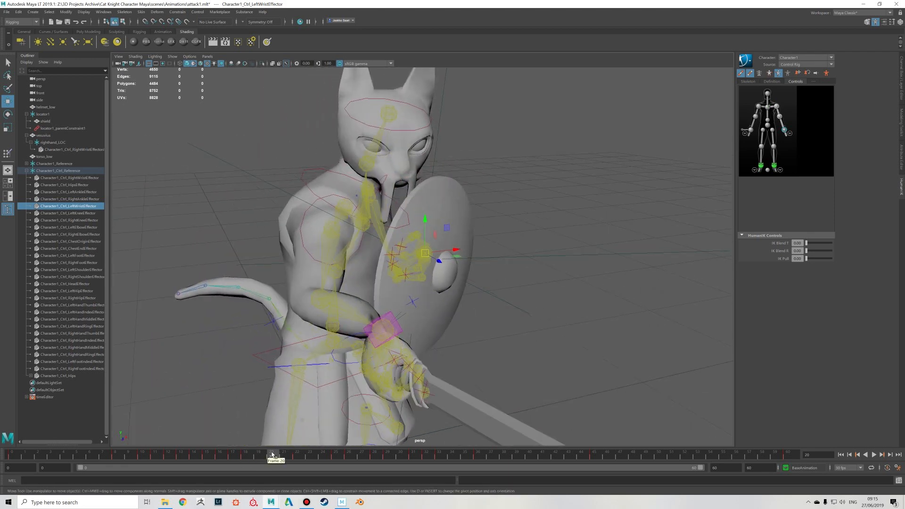
key("alt+v")
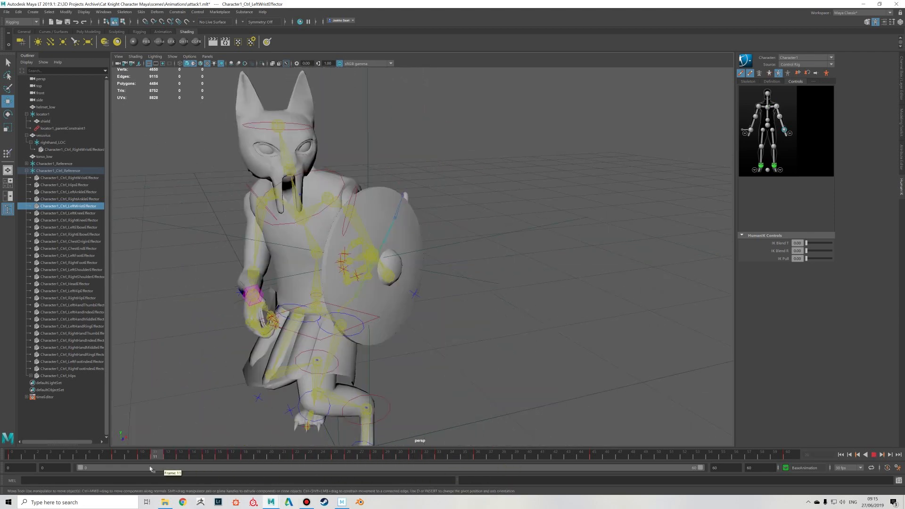
key("alt+v")
left_click_drag(489, 281, 505, 266, "alt")
left_click_drag(518, 261, 457, 263, "alt")
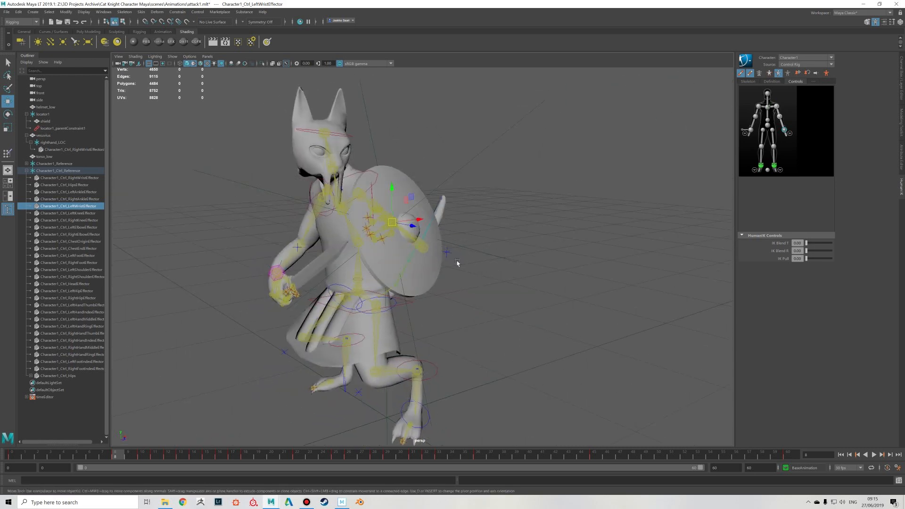
Select the sword and then the shield to compare how each one is attached to its hand
left_click(314, 267)
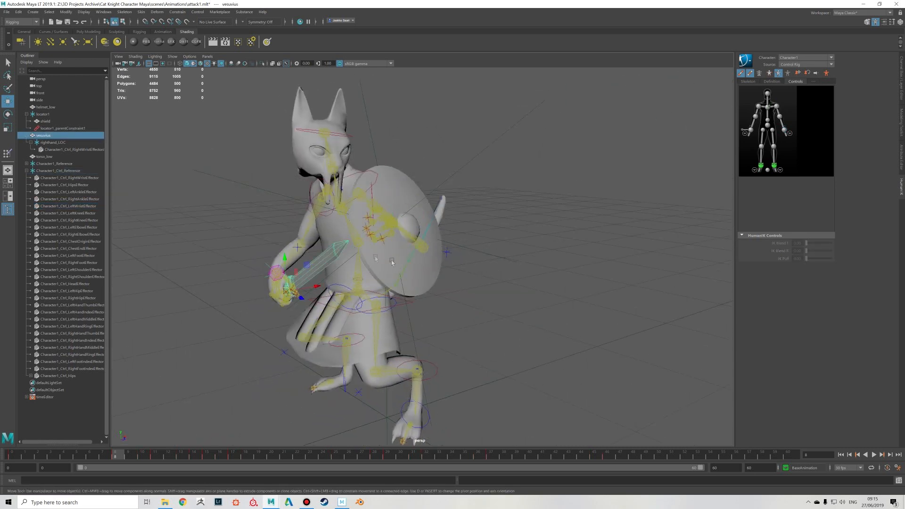
left_click_drag(333, 265, 444, 270, "alt")
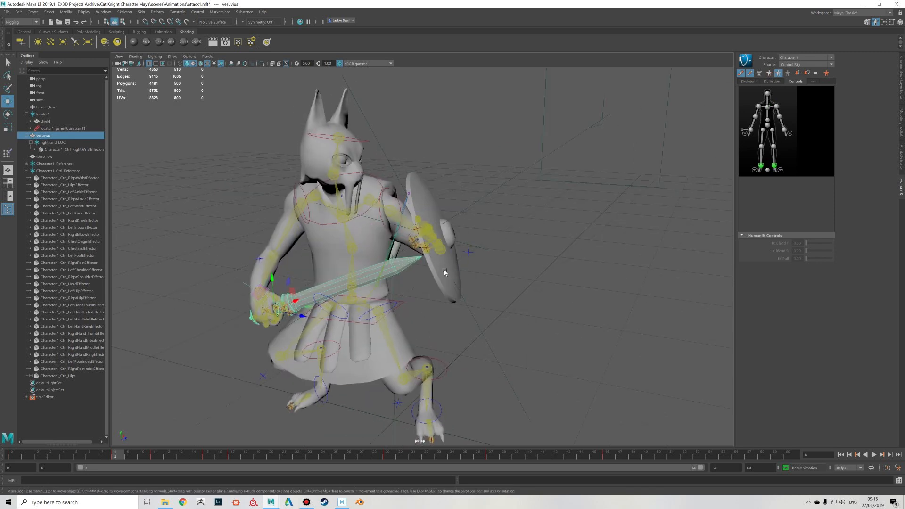
left_click(444, 270)
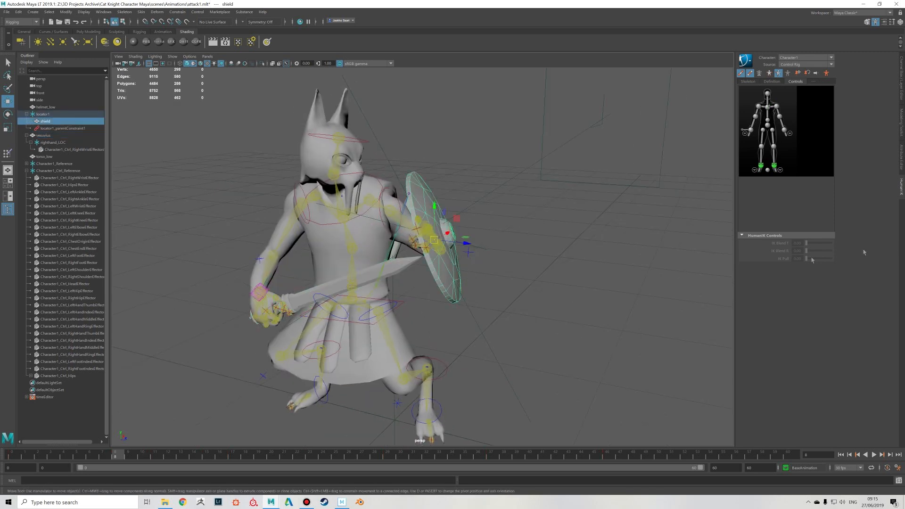
left_click_drag(434, 238, 478, 247, "alt")
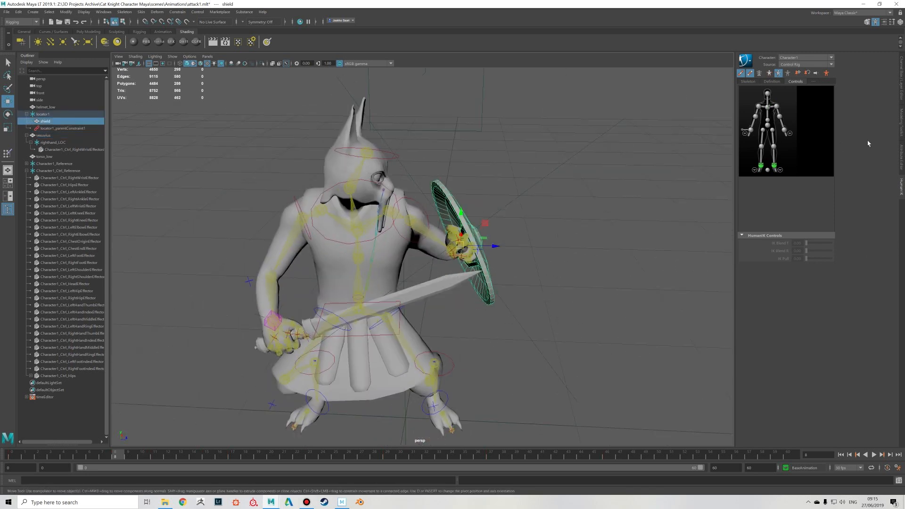
Select the left wrist effector, raise its IK Blend T to about 0.15 and scrub the attack to check the arm
left_click(784, 131)
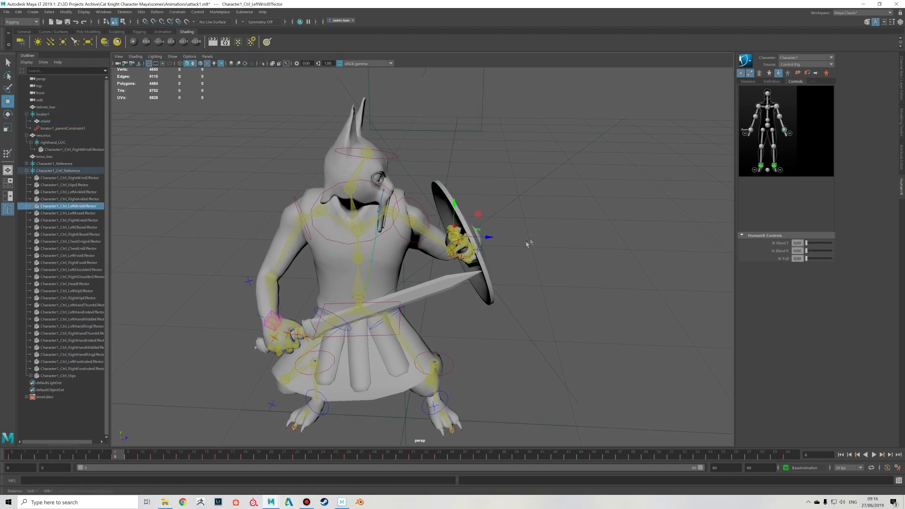
left_click_drag(535, 242, 589, 245, "alt")
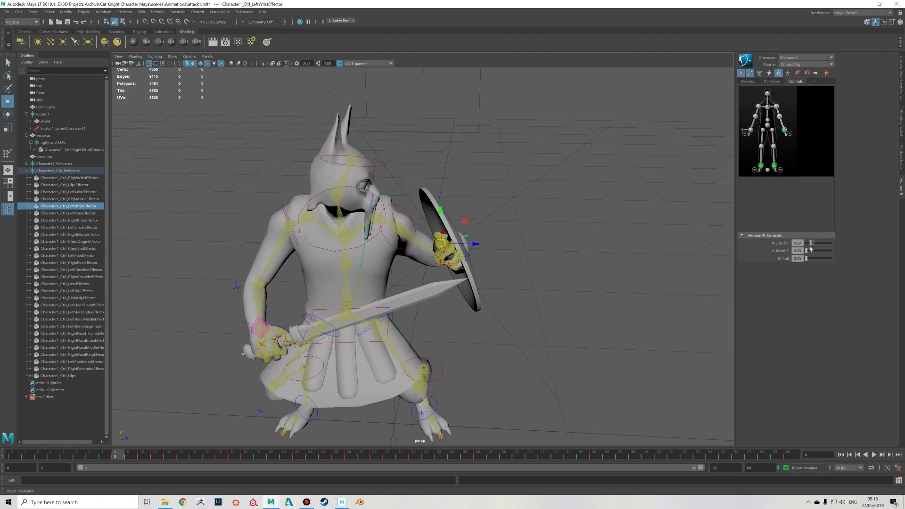
key("alt+v")
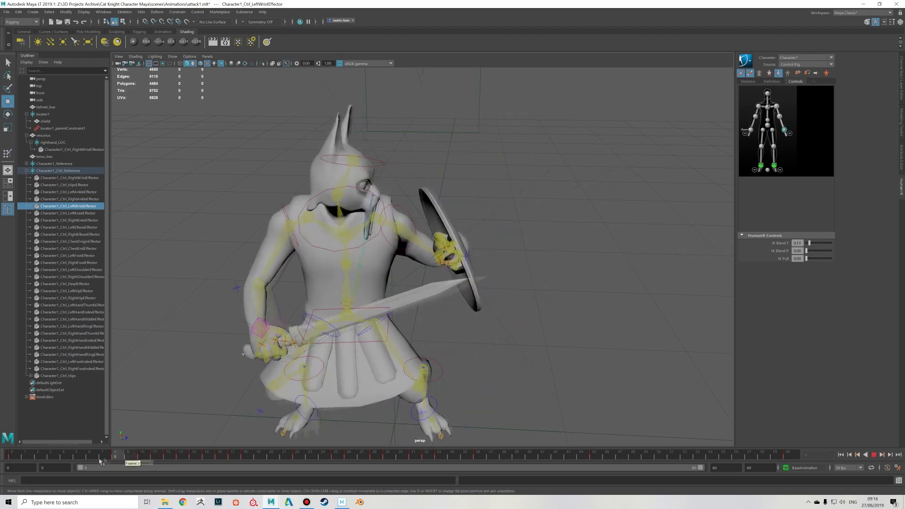
key("alt+v")
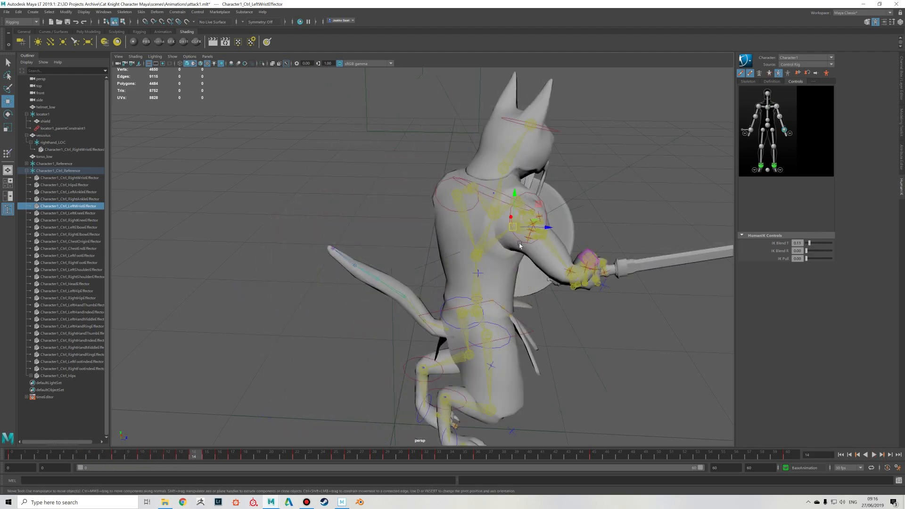
Try IK Blend T values of about 0.29 and 0.40 on the left wrist effector, scrubbing the attack at each value
left_click_drag(520, 246, 625, 247, "alt")
left_click_drag(809, 243, 814, 245)
left_click_drag(262, 458, 144, 483)
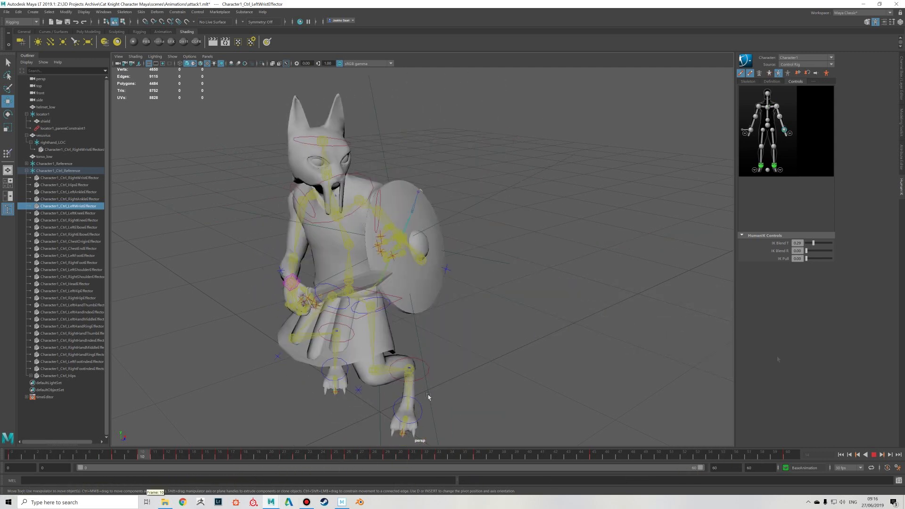
left_click_drag(816, 244, 818, 246)
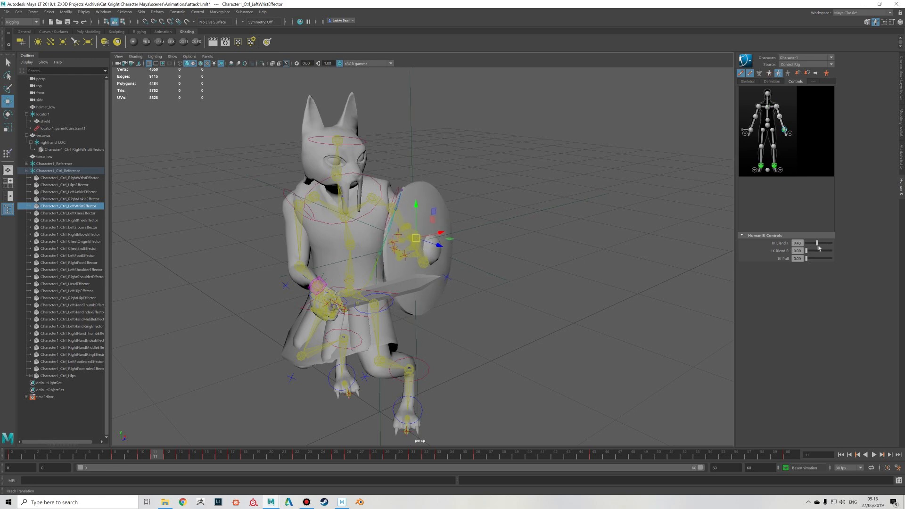
key("alt+v")
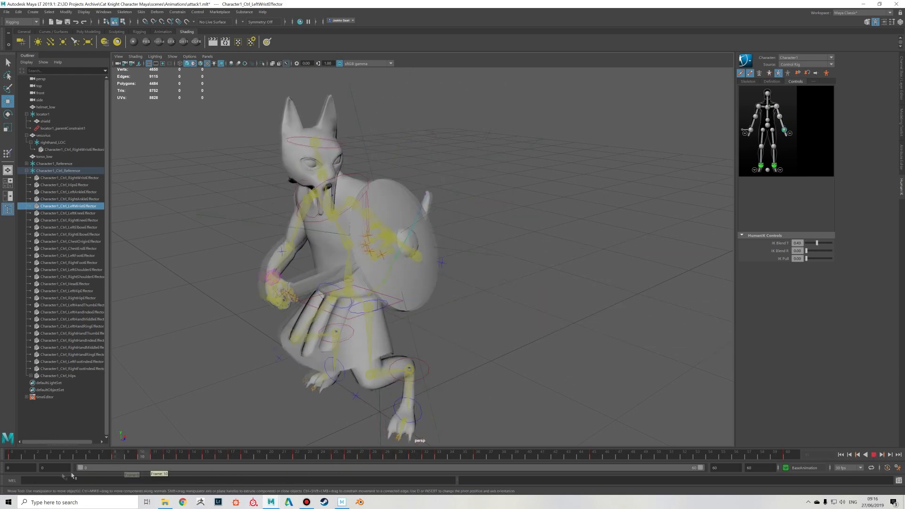
left_click_drag(72, 473, 10, 472)
Set the left wrist effector's IK Blend T to 1.00 and play the attack, stopping at frame 41
left_click_drag(816, 243, 838, 242)
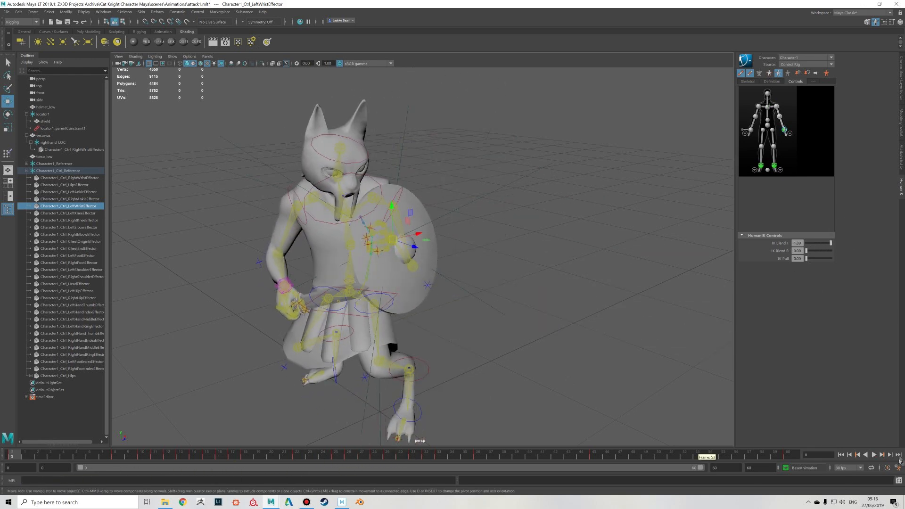
left_click(873, 455)
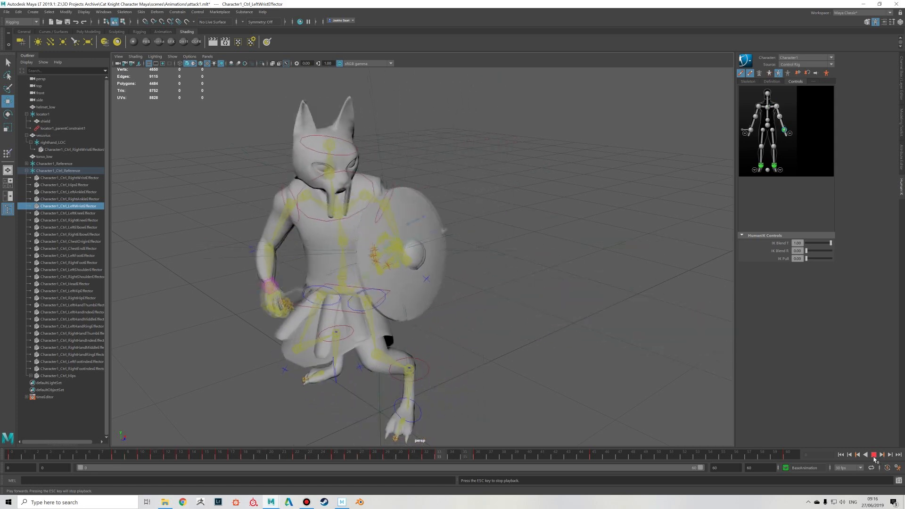
left_click(873, 455)
scroll(530, 380, "down", 3)
scroll(535, 377, "down", 1)
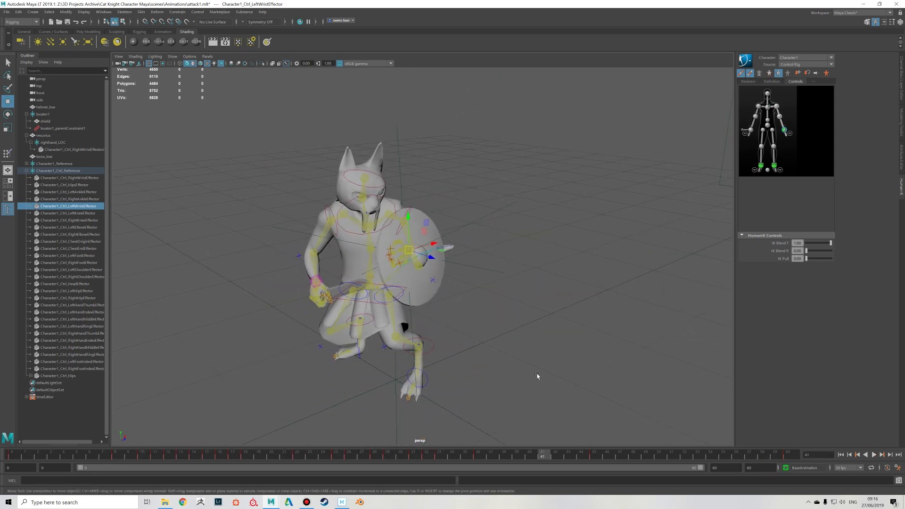
Examine the character's pose and the shield arm at frame 41 from several angles and distances
scroll(542, 349, "up", 5)
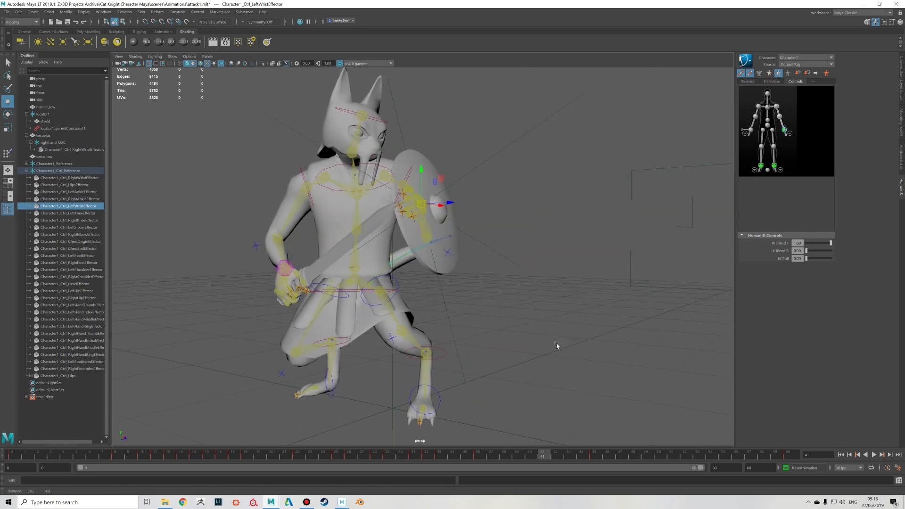
scroll(547, 345, "down", 2)
left_click_drag(543, 346, 534, 347, "alt")
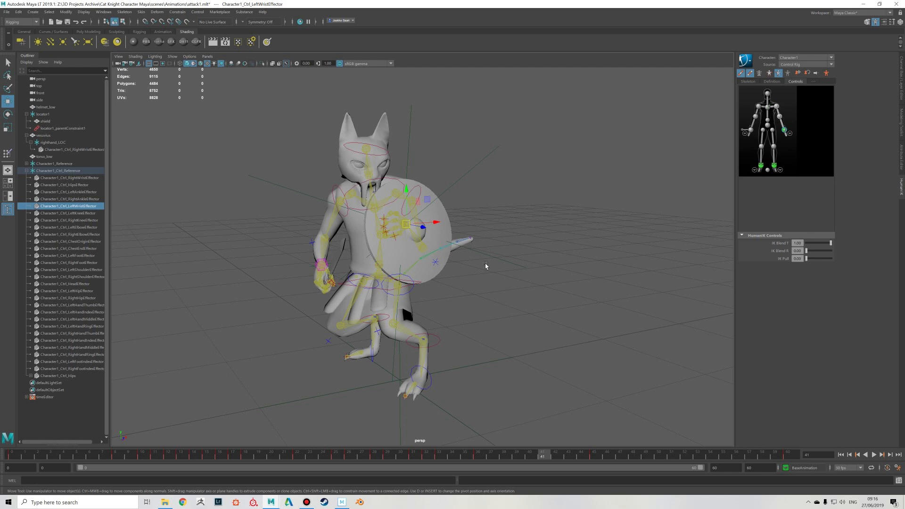
left_click_drag(503, 298, 501, 291, "alt")
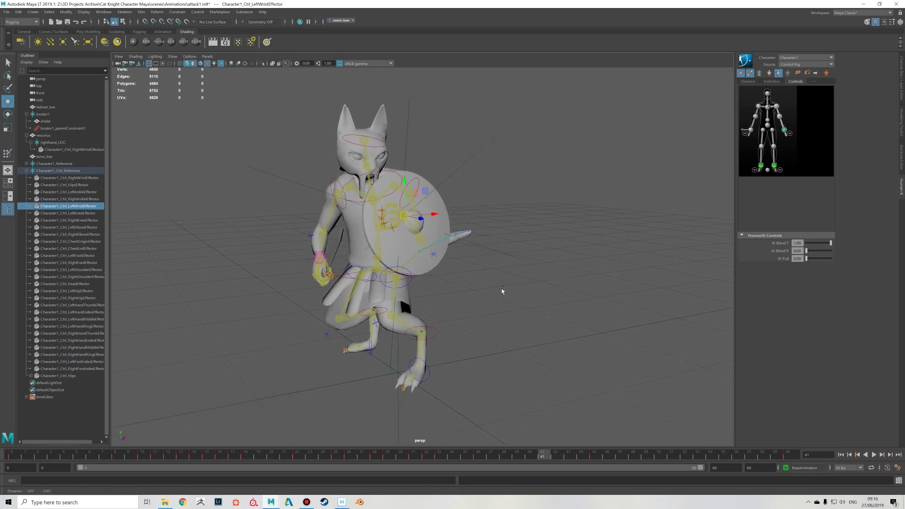
scroll(501, 291, "down", 2)
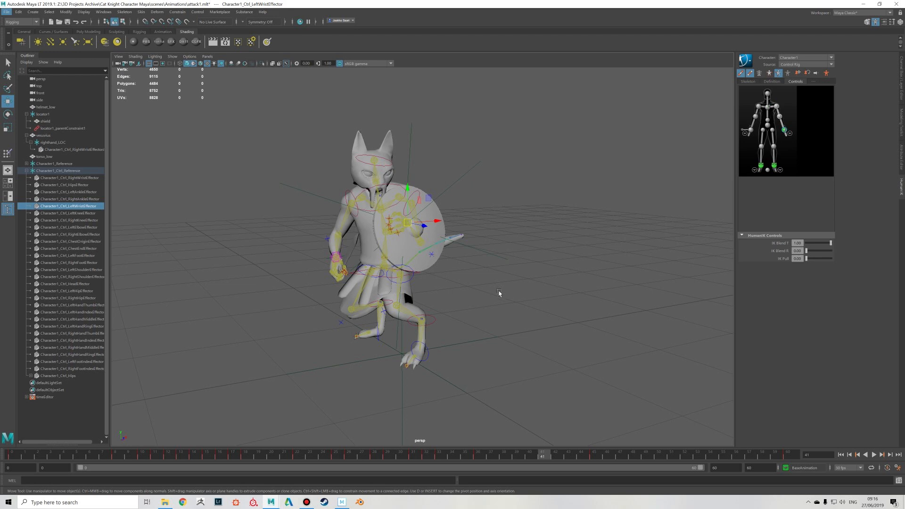
scroll(499, 292, "up", 3)
middle_click_drag(498, 292, 503, 306, "alt")
scroll(503, 305, "down", 3)
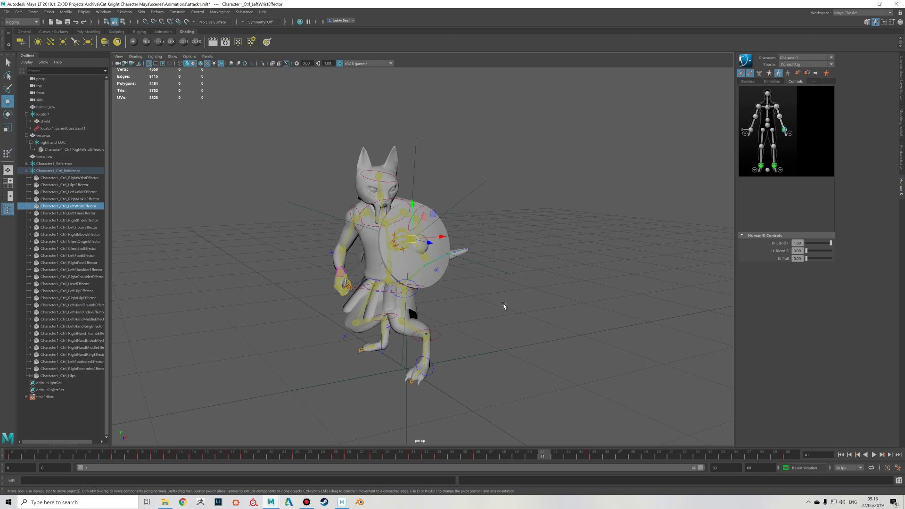
Scrub the attack back to frame 1 and examine the shield arm in the starting pose
left_click_drag(544, 447, 426, 450)
left_click_drag(343, 465, 33, 446)
scroll(330, 357, "down", 2)
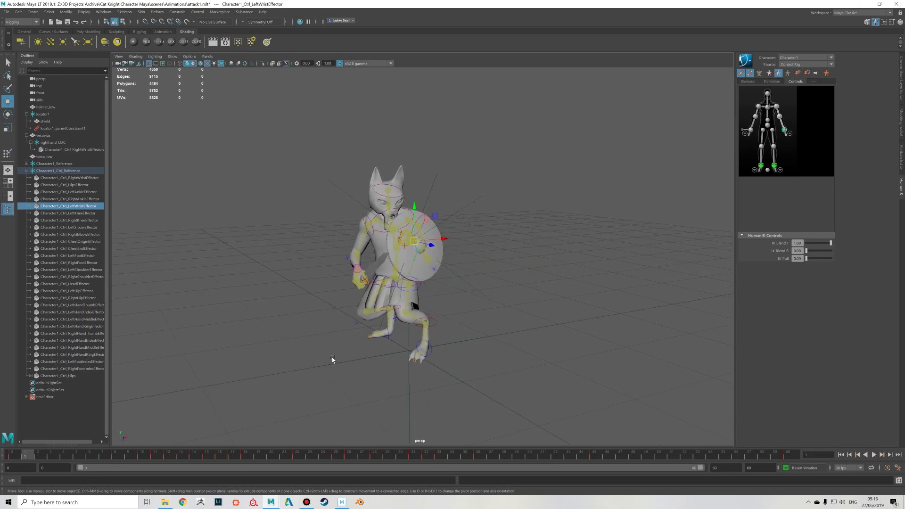
middle_click_drag(330, 358, 356, 347, "alt")
scroll(356, 348, "up", 3)
left_click_drag(363, 353, 322, 361, "alt")
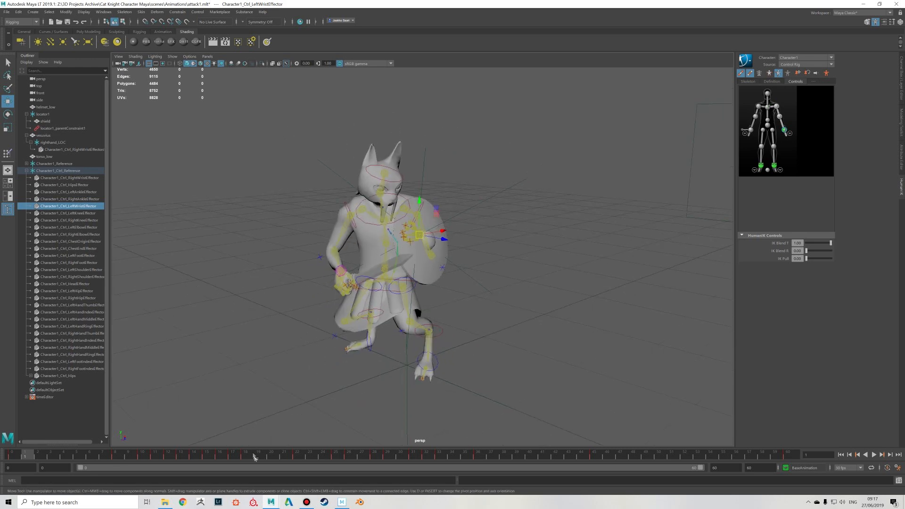
Scrub the early part of the attack, ending at frame 4, and examine how the shield sits on the arm
left_click(202, 457)
left_click_drag(203, 457, 64, 454)
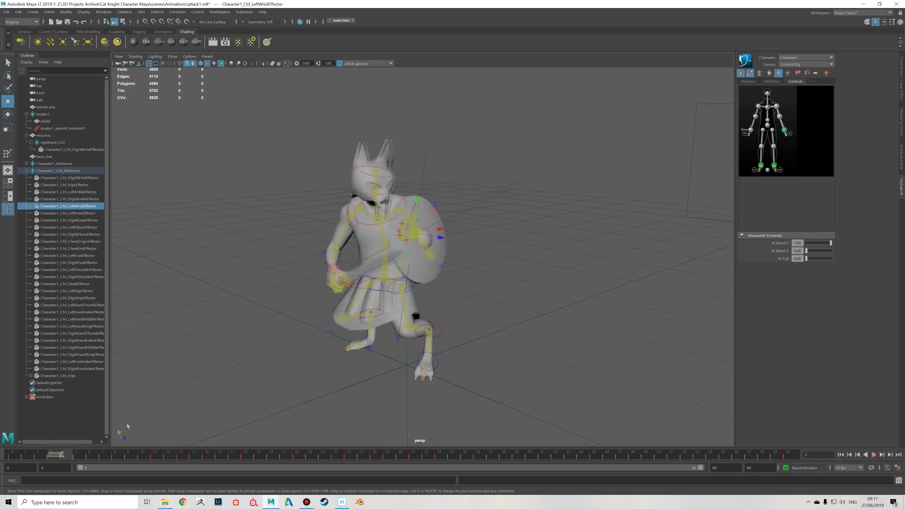
mouse_move(346, 364)
left_mouse_down("alt")
mouse_move(364, 357)
mouse_move(346, 354)
left_mouse_up("alt")
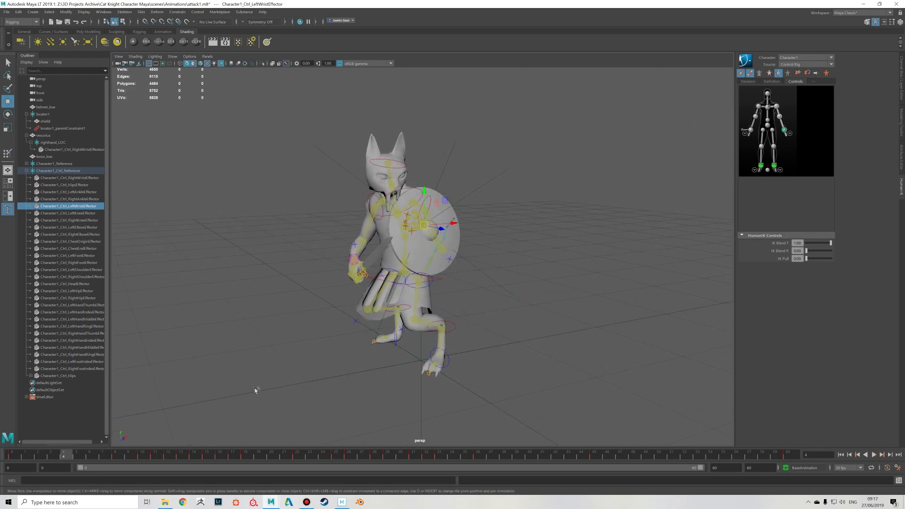
Scrub the attack to frame 31 and back to frame 10, examining the shield arm from different angles
left_click(310, 455)
left_click_drag(330, 351, 398, 346, "alt")
left_click_drag(308, 454, 415, 453)
left_click_drag(465, 393, 424, 377, "alt")
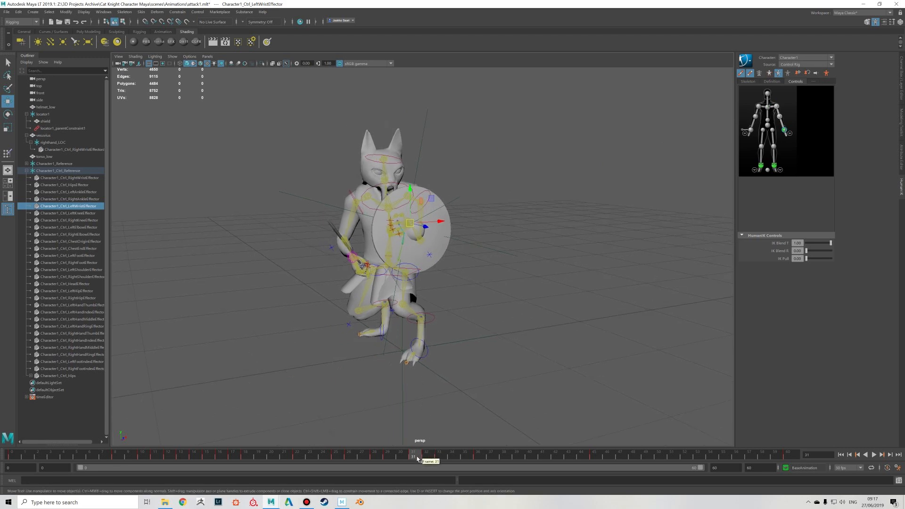
left_click_drag(419, 458, 147, 464)
left_click_drag(548, 190, 567, 217, "alt")
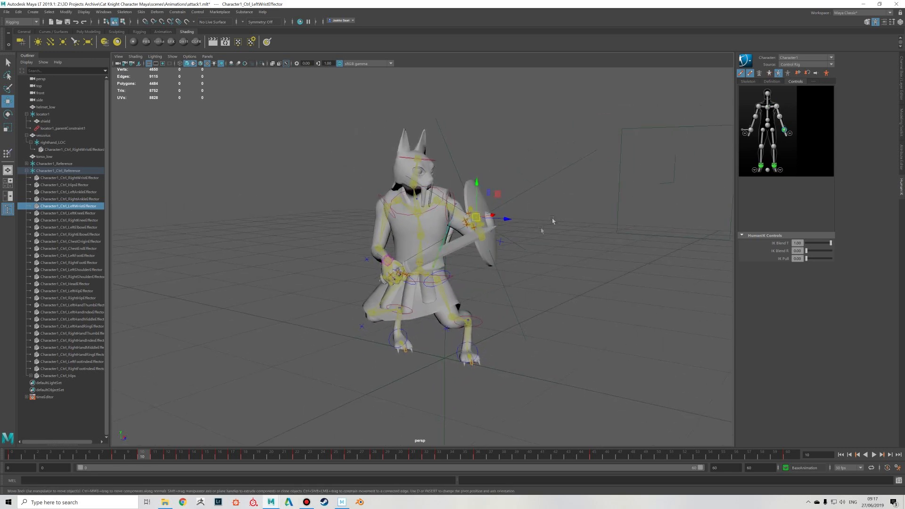
Play the attack, stop it at frame 37, and examine the sword and shield pose from several angles
key("alt+v")
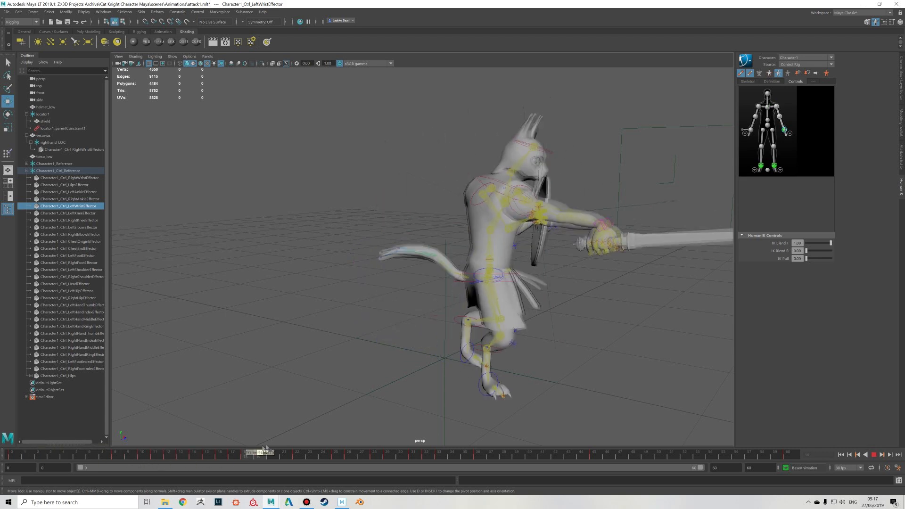
key("alt+v")
left_click_drag(478, 347, 428, 353, "alt")
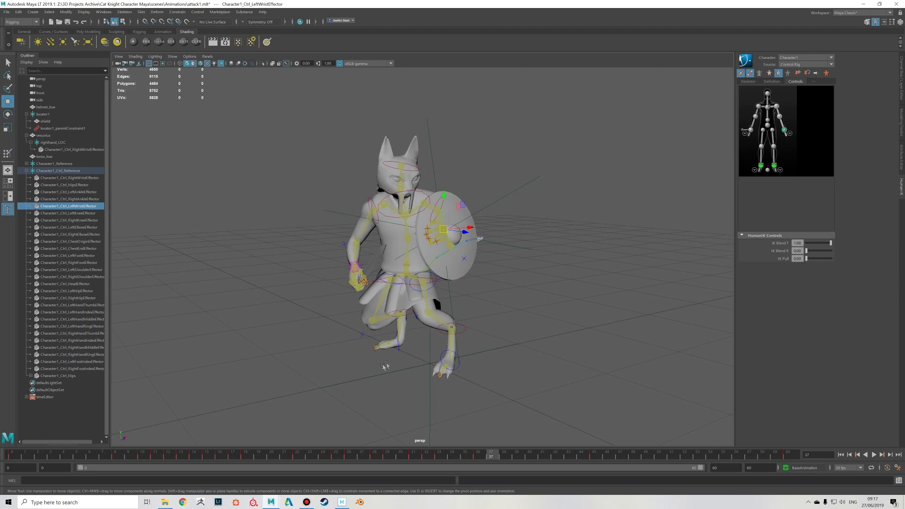
left_click_drag(379, 368, 398, 377, "alt")
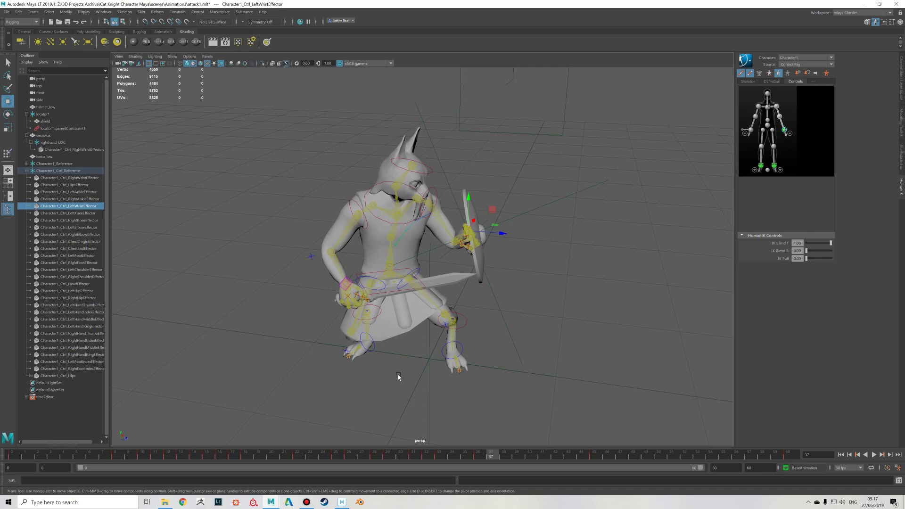
left_click_drag(397, 377, 373, 395, "alt")
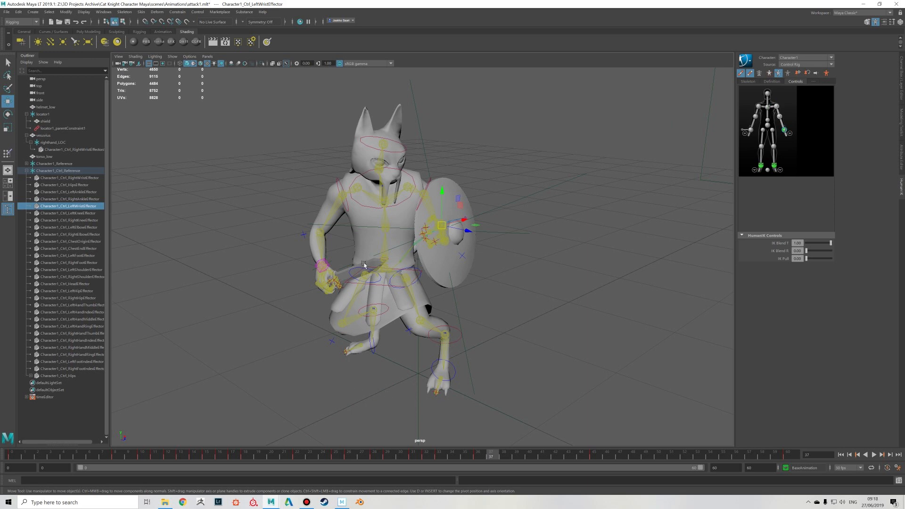